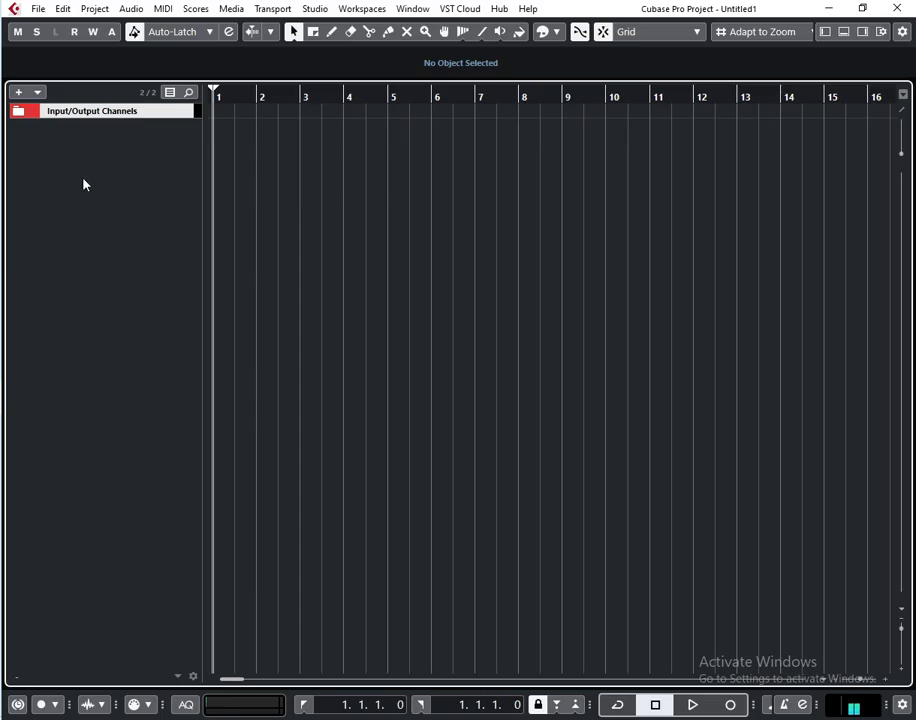
- Add a MIDI track, MIDI 01, below the Input/Output Channels folder
{"action": "right_click", "coordinate": [84, 185]}
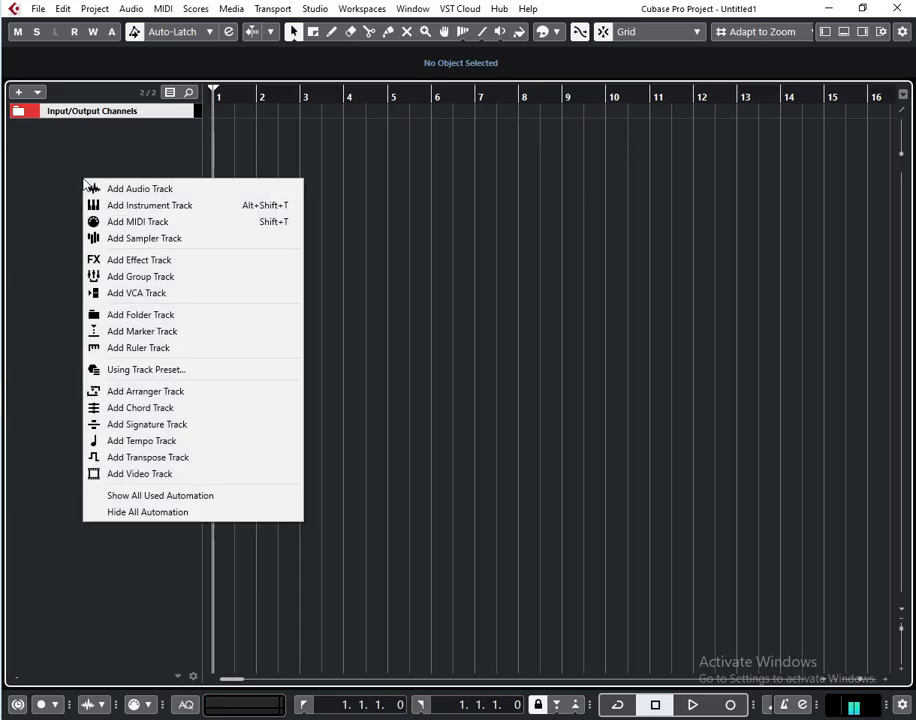
{"action": "left_click", "coordinate": [193, 222]}
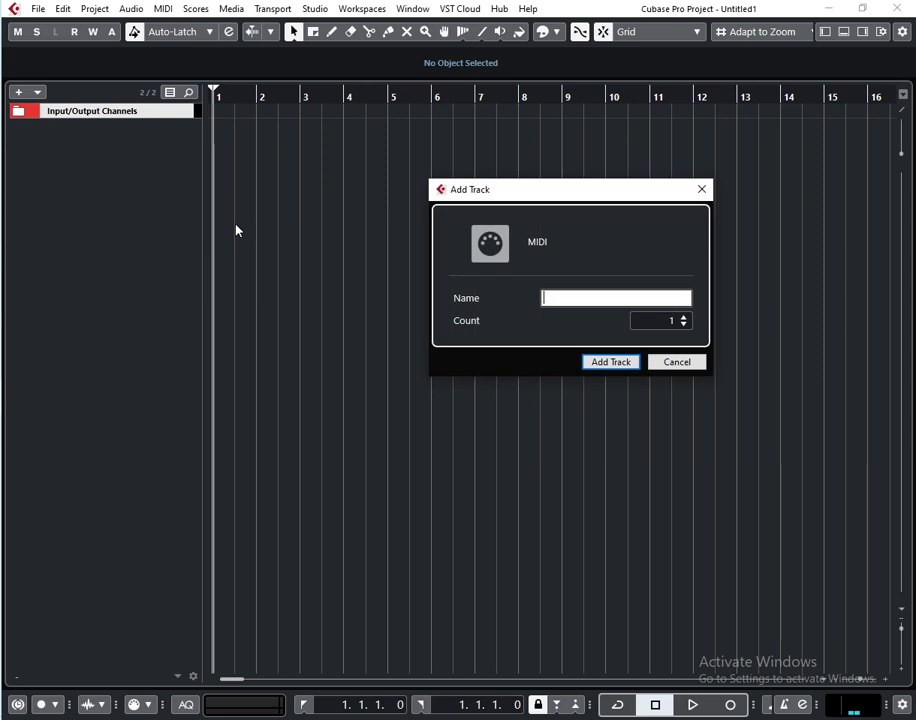
{"action": "left_click", "coordinate": [624, 366]}
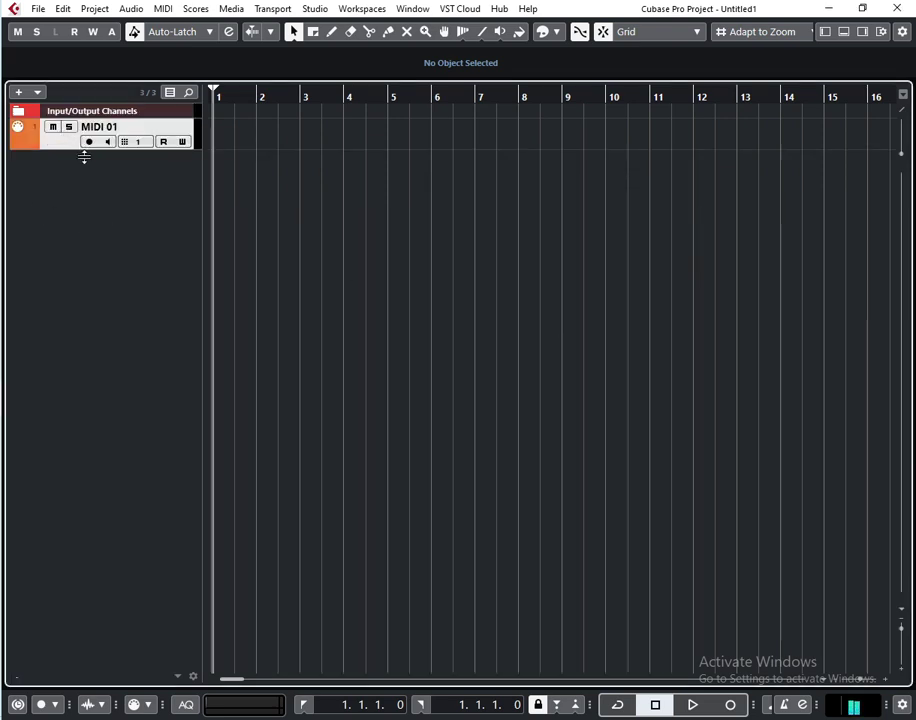
- Add a Serum_x64 instrument track and close the Serum plugin window
{"action": "right_click", "coordinate": [113, 188]}
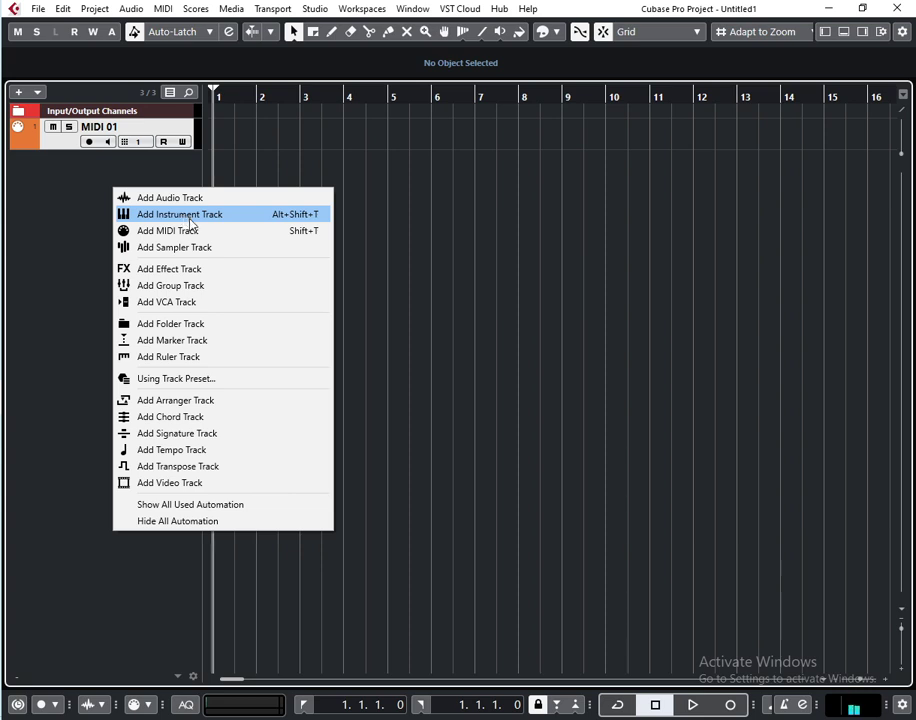
{"action": "left_click", "coordinate": [186, 216]}
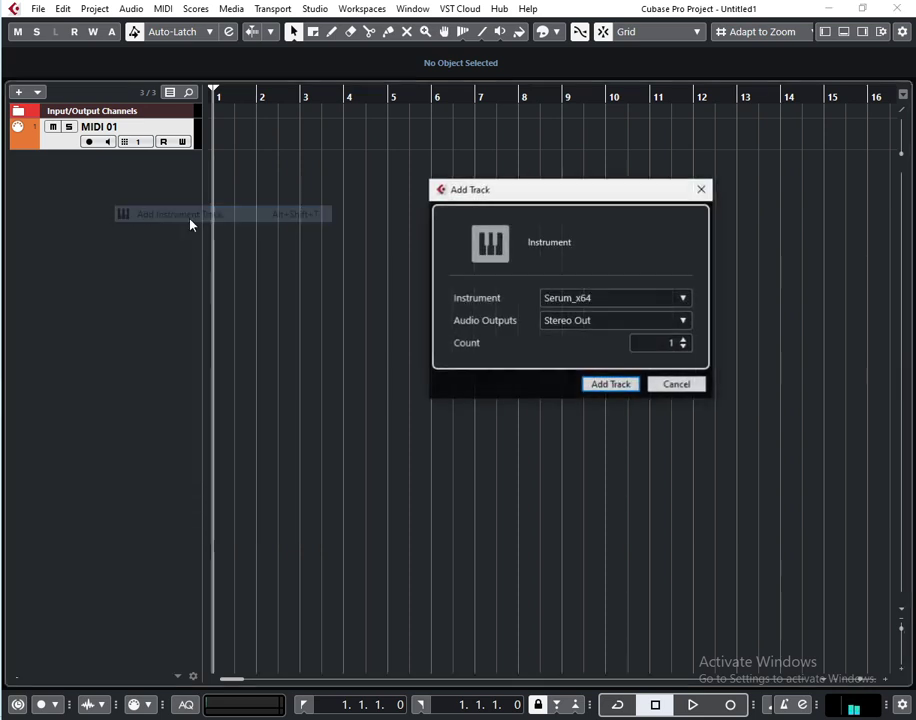
{"action": "left_click", "coordinate": [613, 384]}
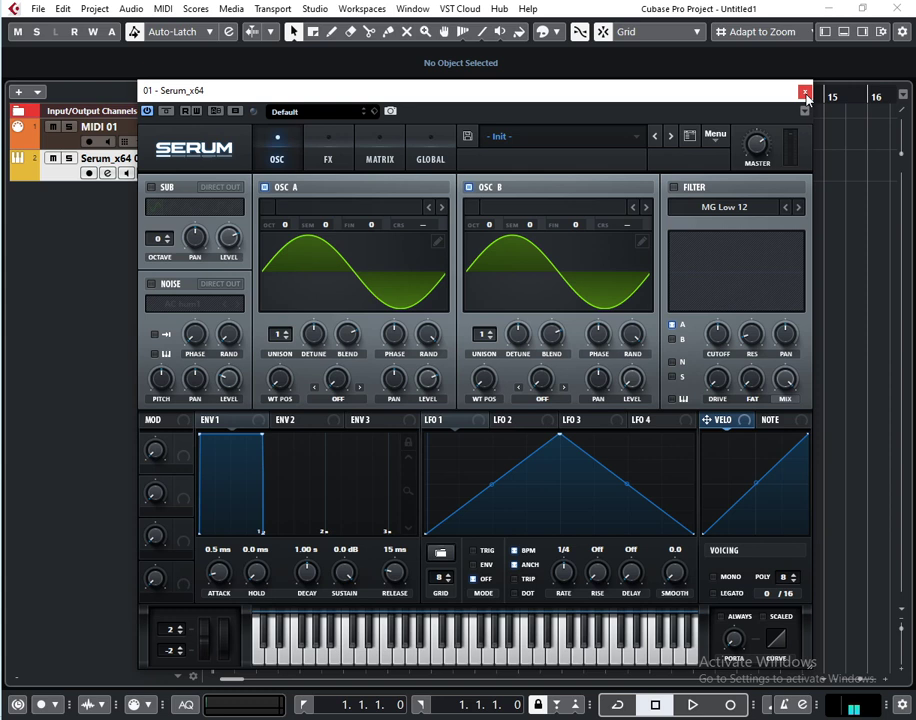
{"action": "left_click", "coordinate": [578, 71]}
- Draw a part from 1.1.1.0 to 2.3.1.0 with two notes, then show the Inspector
{"action": "left_click_drag", "start_coordinate": [217, 168], "coordinate": [276, 168]}
{"action": "double_click", "coordinate": [240, 172]}
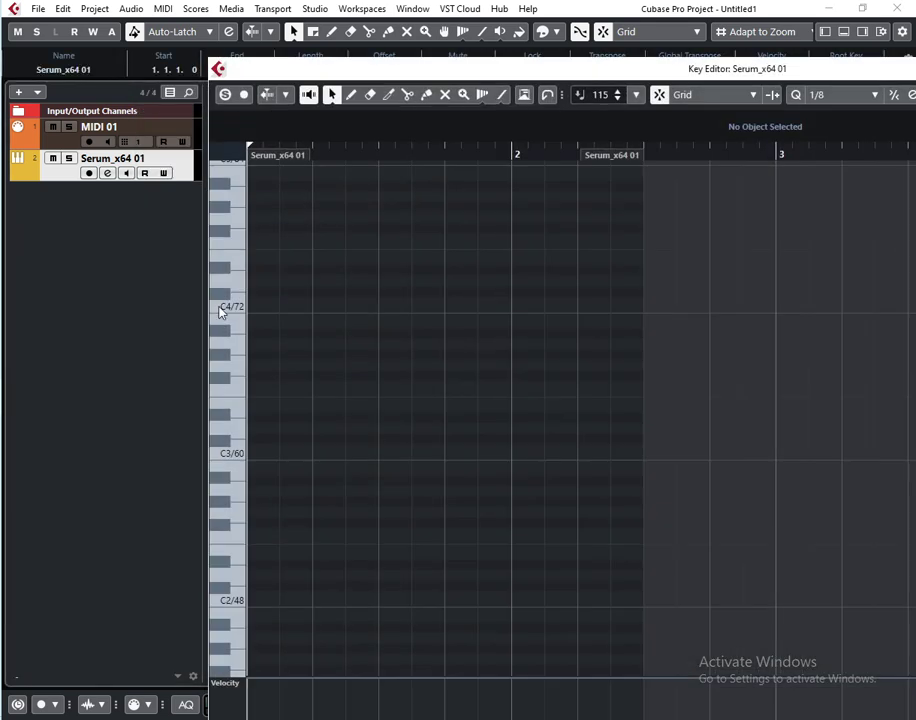
{"action": "left_click", "coordinate": [288, 333]}
{"action": "left_click", "coordinate": [355, 331]}
{"action": "key", "text": "Return"}
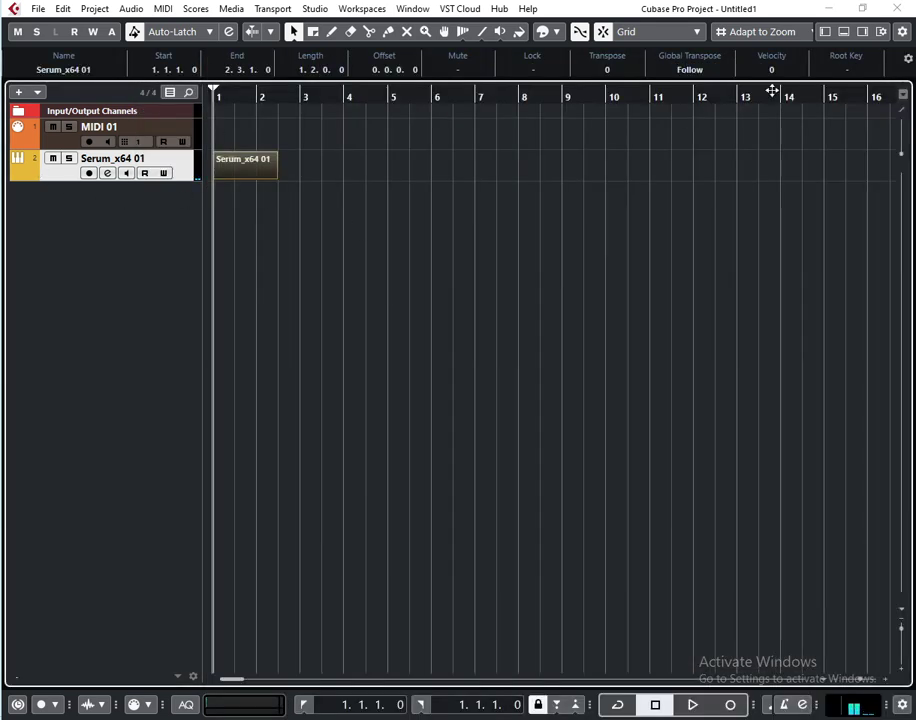
{"action": "left_click", "coordinate": [825, 32]}
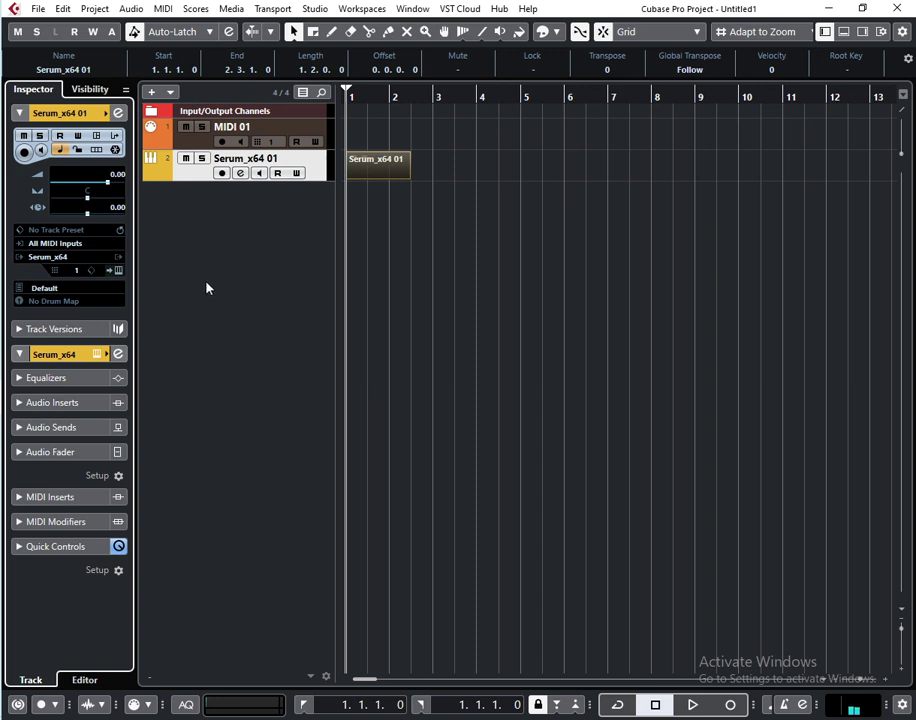
{"action": "key", "text": "F3"}
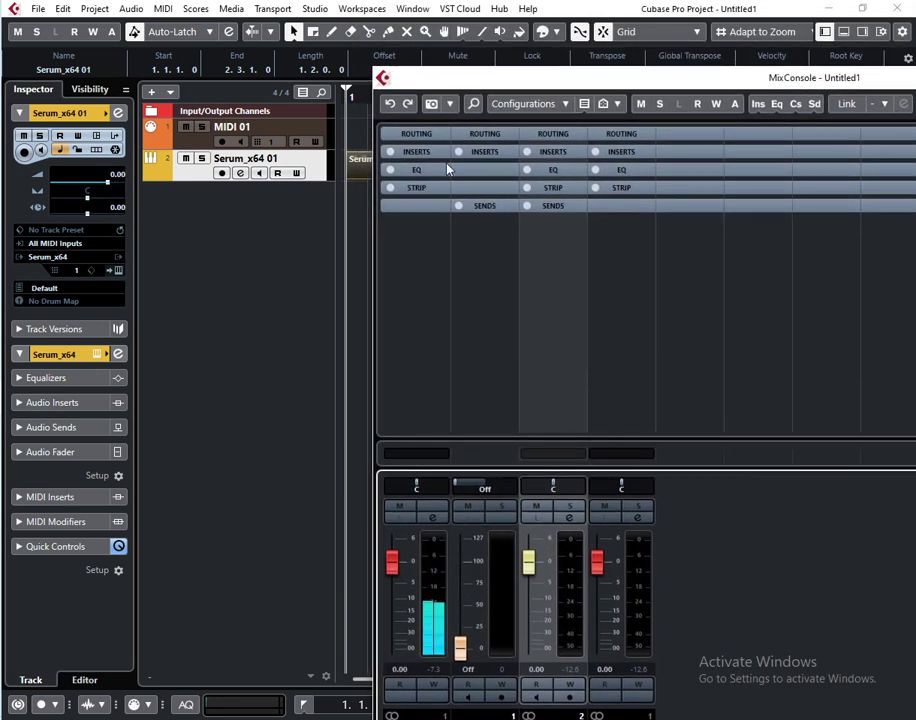
{"action": "left_click", "coordinate": [553, 134]}
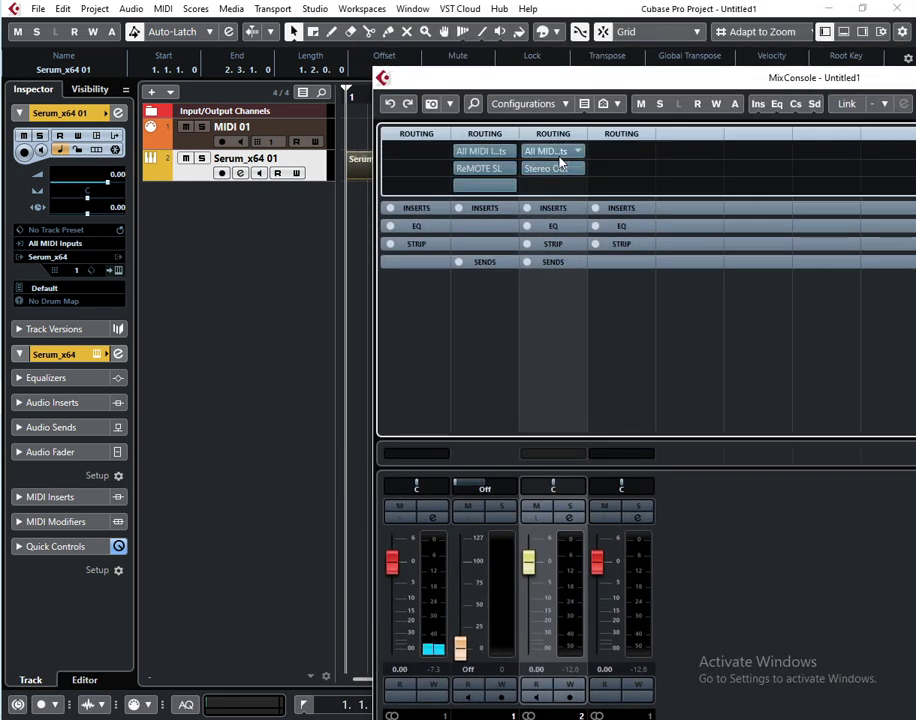
{"action": "left_click_drag", "start_coordinate": [572, 78], "coordinate": [330, 80]}
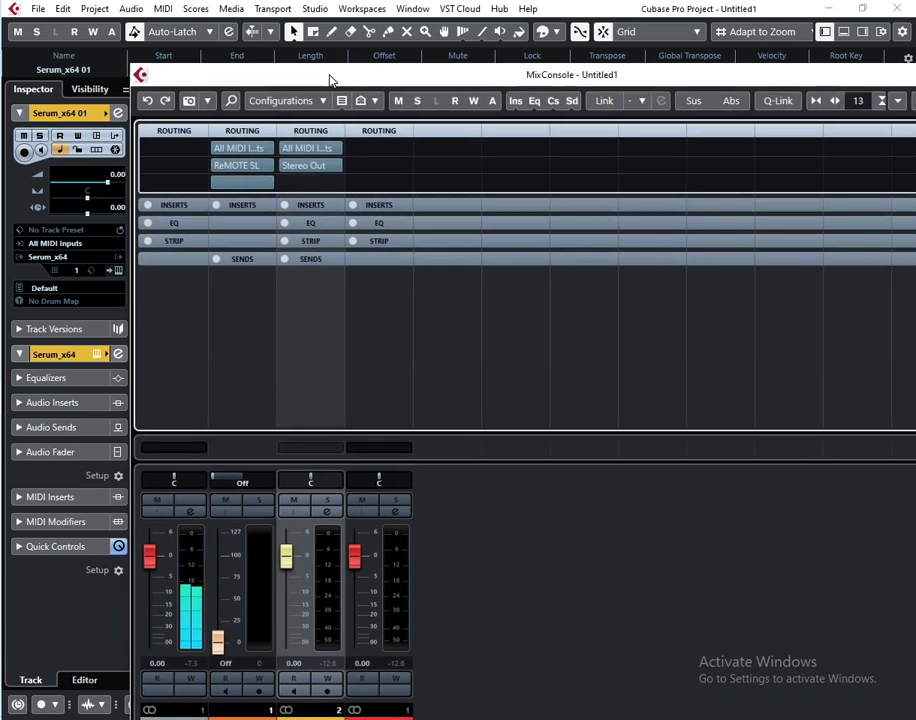
{"action": "key", "text": "F3"}
{"action": "key", "text": "F3"}
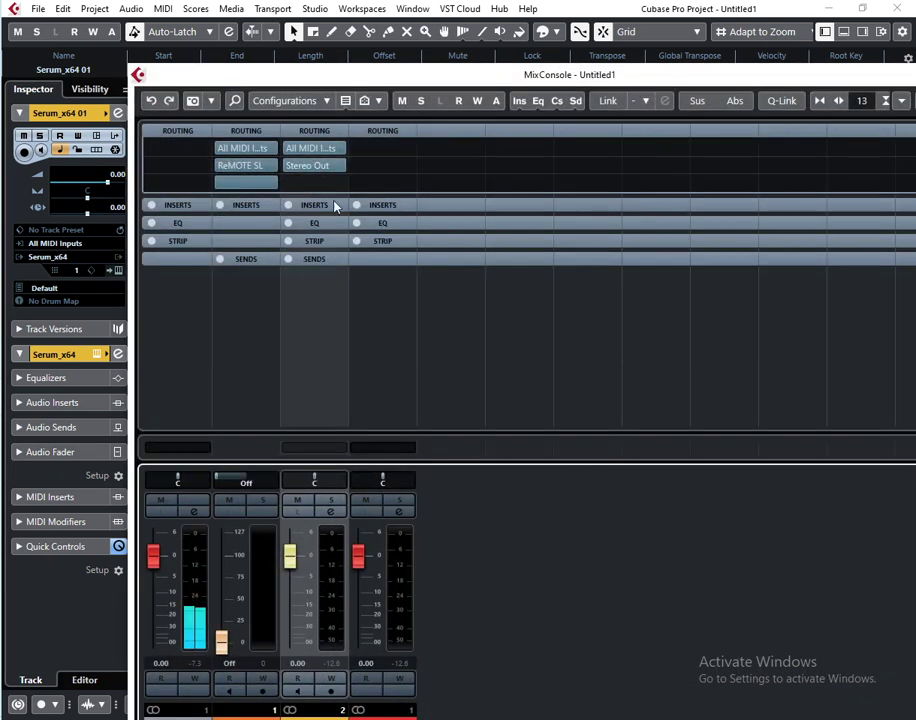
{"action": "left_click", "coordinate": [312, 166]}
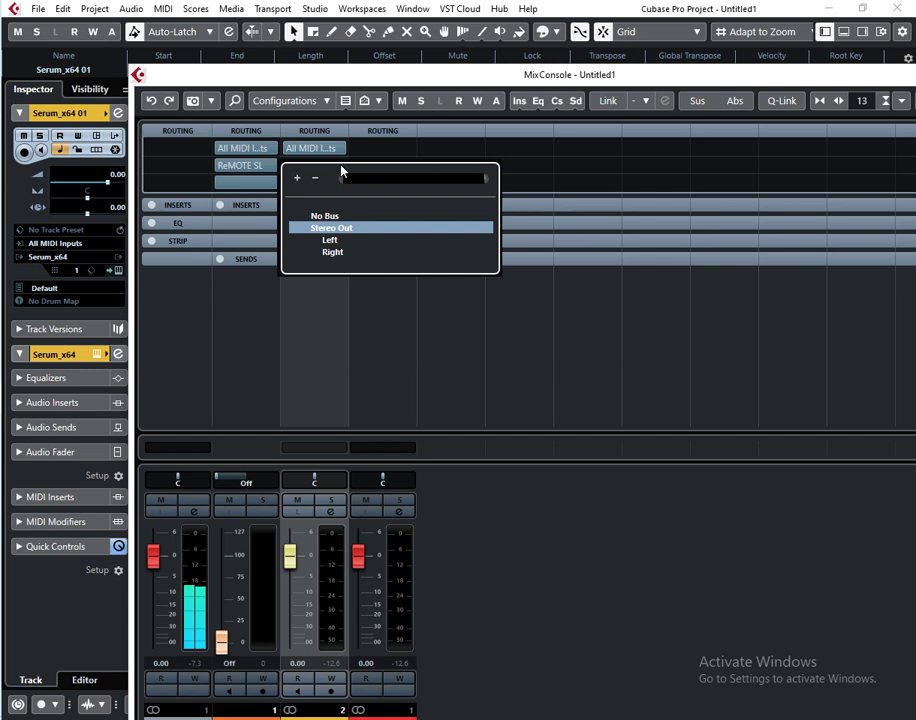
{"action": "left_click", "coordinate": [407, 67]}
{"action": "key", "text": "F3"}
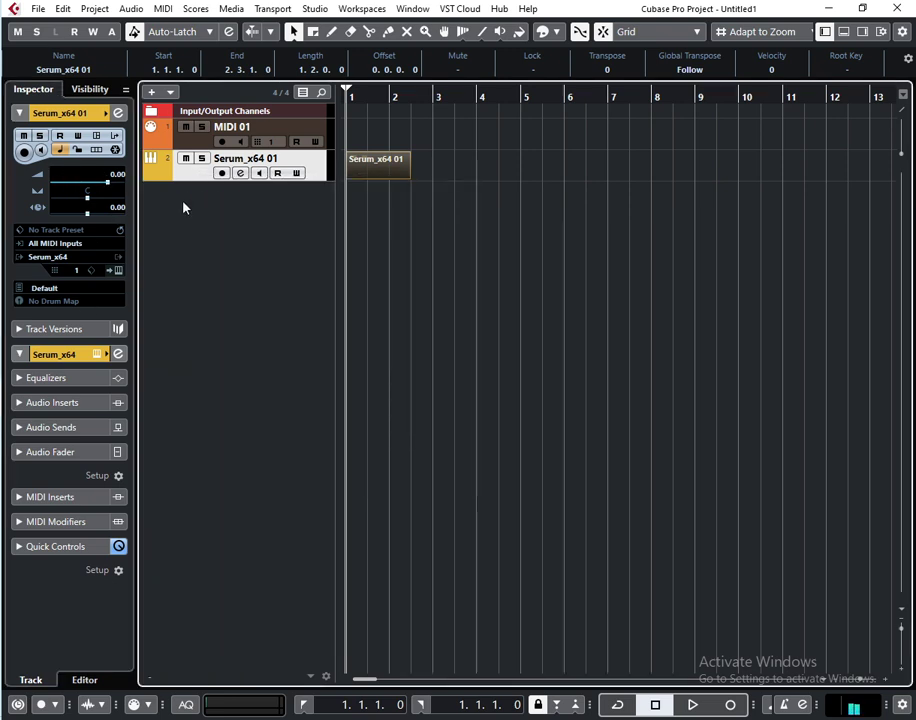
- Delete the Serum_x64 01 track with its part and set MIDI 01's output to Not Connected
{"action": "double_click", "coordinate": [182, 204]}
{"action": "left_click", "coordinate": [834, 229]}
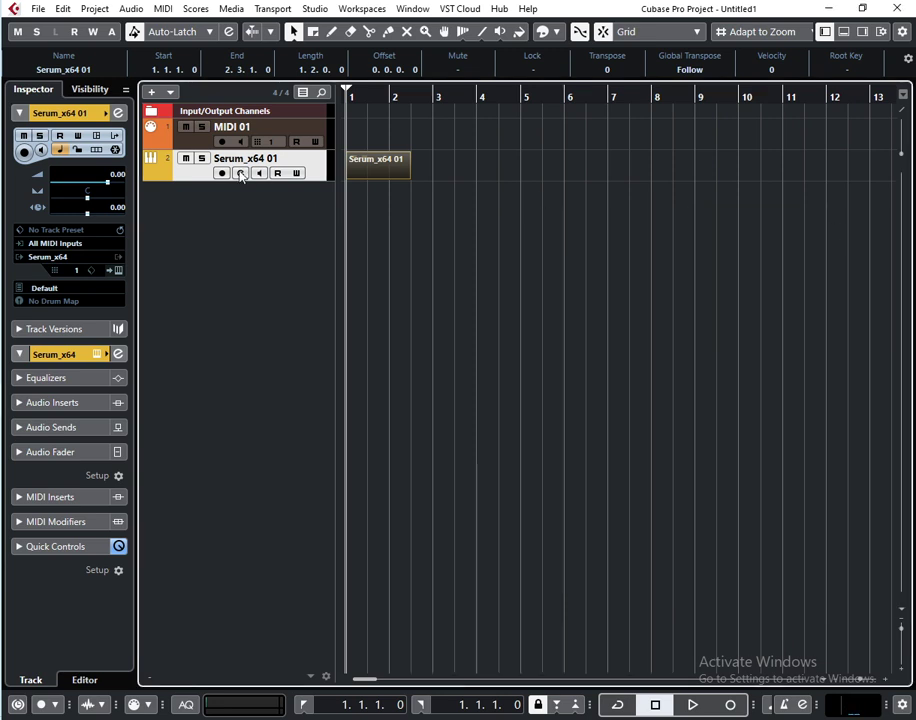
{"action": "left_click", "coordinate": [160, 125]}
{"action": "left_click", "coordinate": [205, 181]}
{"action": "key", "text": "Delete"}
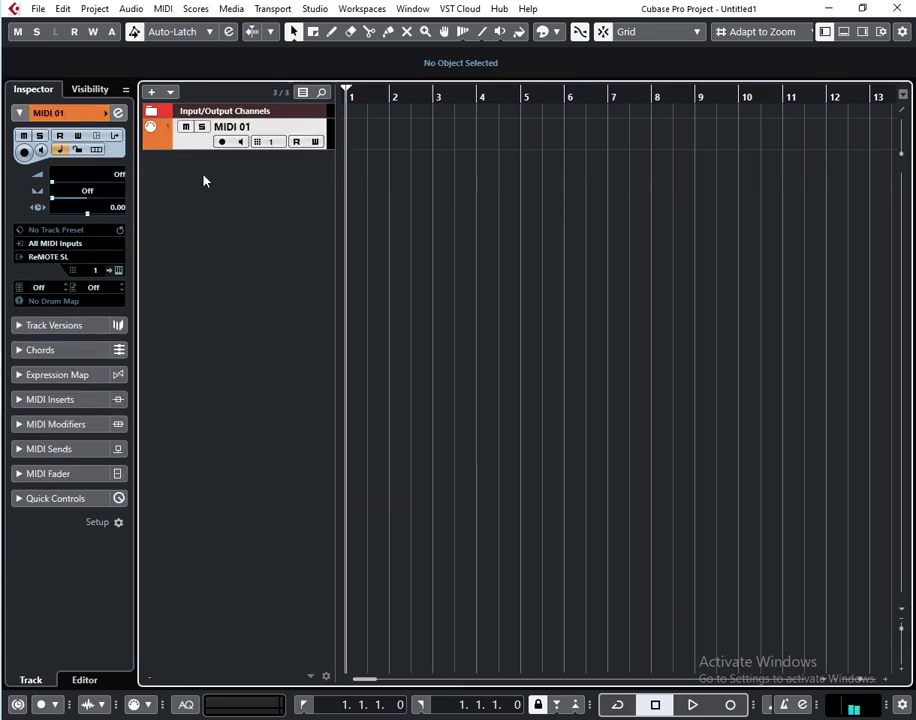
{"action": "left_click", "coordinate": [45, 258]}
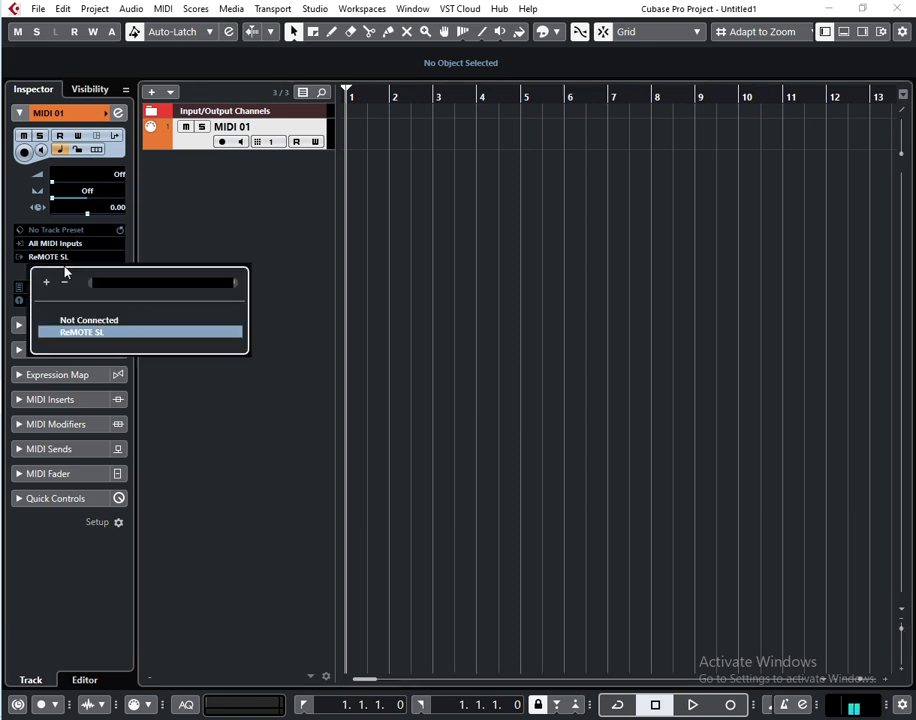
{"action": "left_click", "coordinate": [74, 321]}
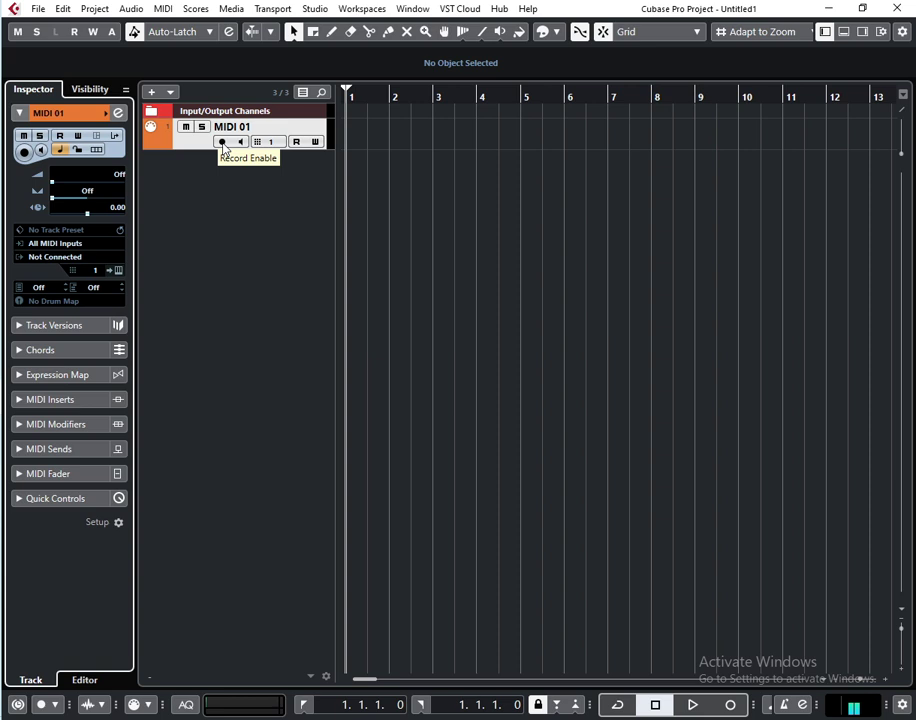
- Add a Serum_x64 instrument track, Serum_x64 01, below MIDI 01
{"action": "right_click", "coordinate": [186, 212]}
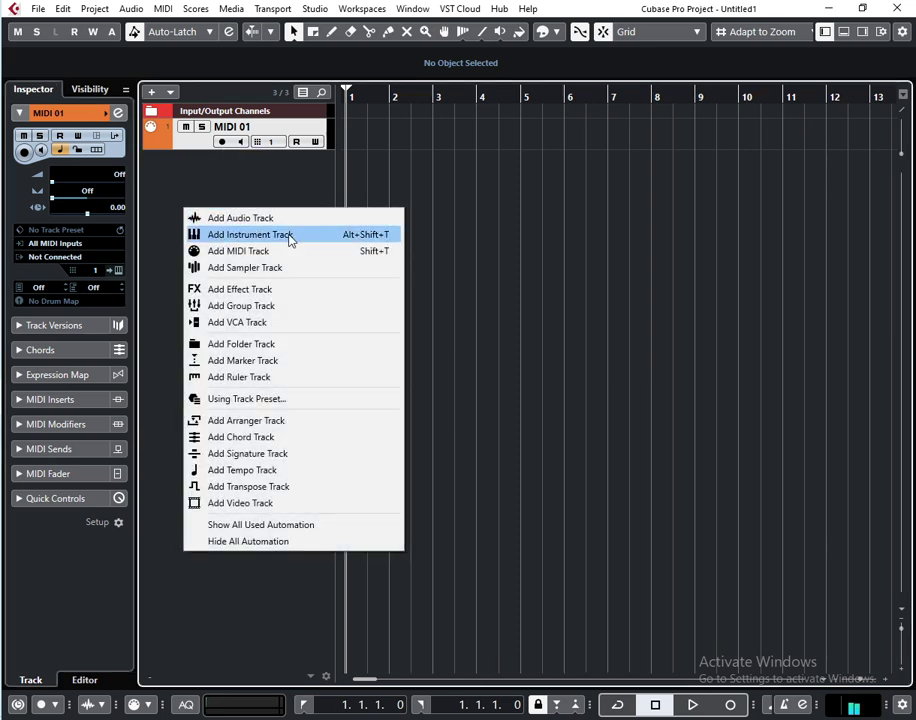
{"action": "left_click", "coordinate": [290, 237]}
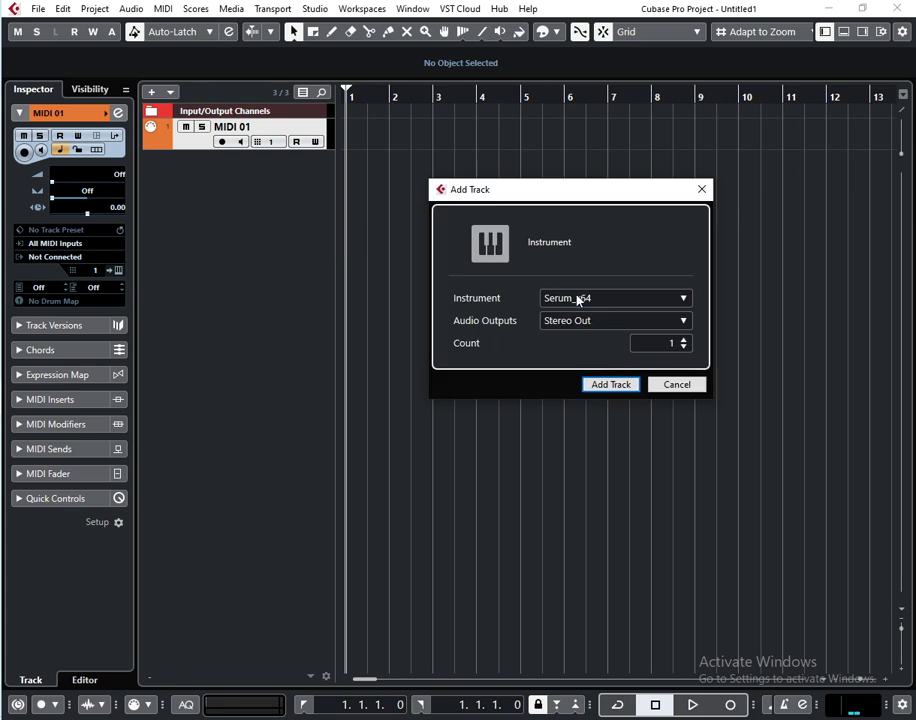
{"action": "left_click", "coordinate": [630, 385]}
{"action": "left_click", "coordinate": [805, 91]}
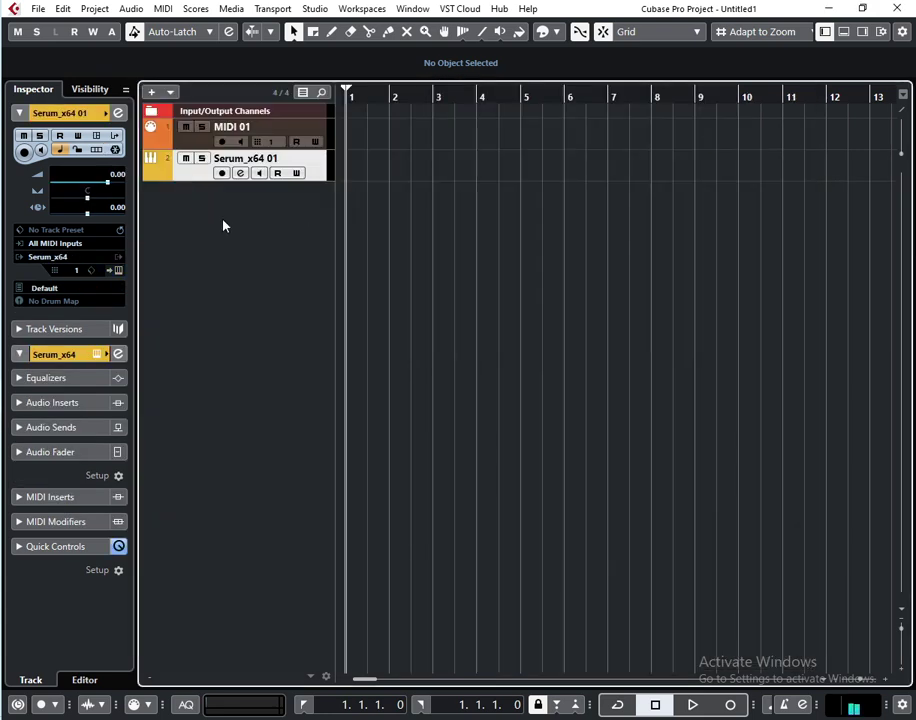
- Add a second instrument track using Massive, creating Massive 01
{"action": "right_click", "coordinate": [197, 226]}
{"action": "left_click", "coordinate": [264, 255]}
{"action": "left_click", "coordinate": [595, 296]}
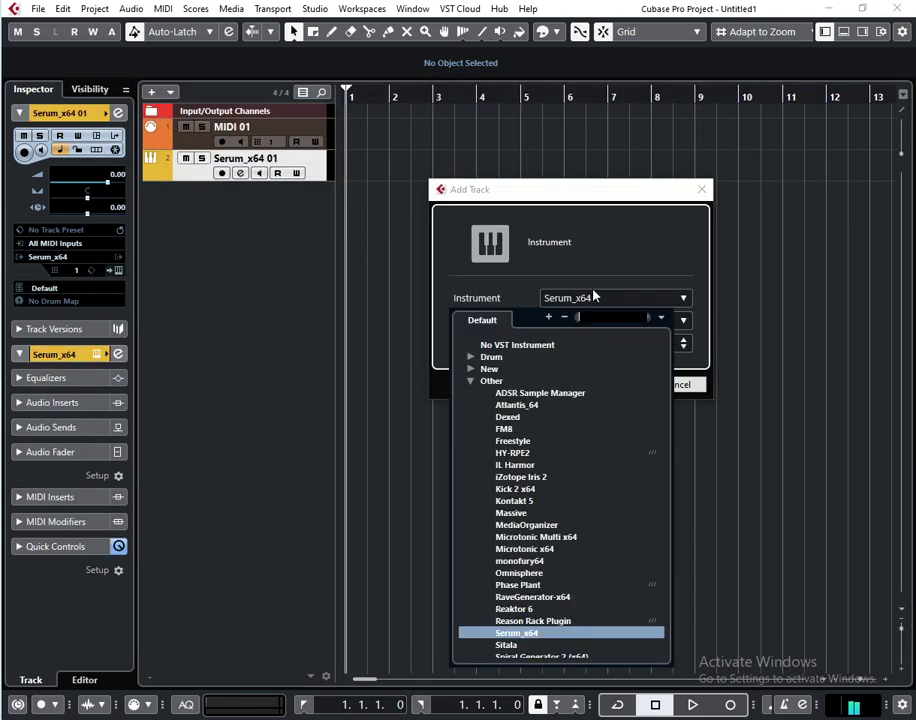
{"action": "left_click", "coordinate": [512, 513]}
{"action": "left_click", "coordinate": [610, 384]}
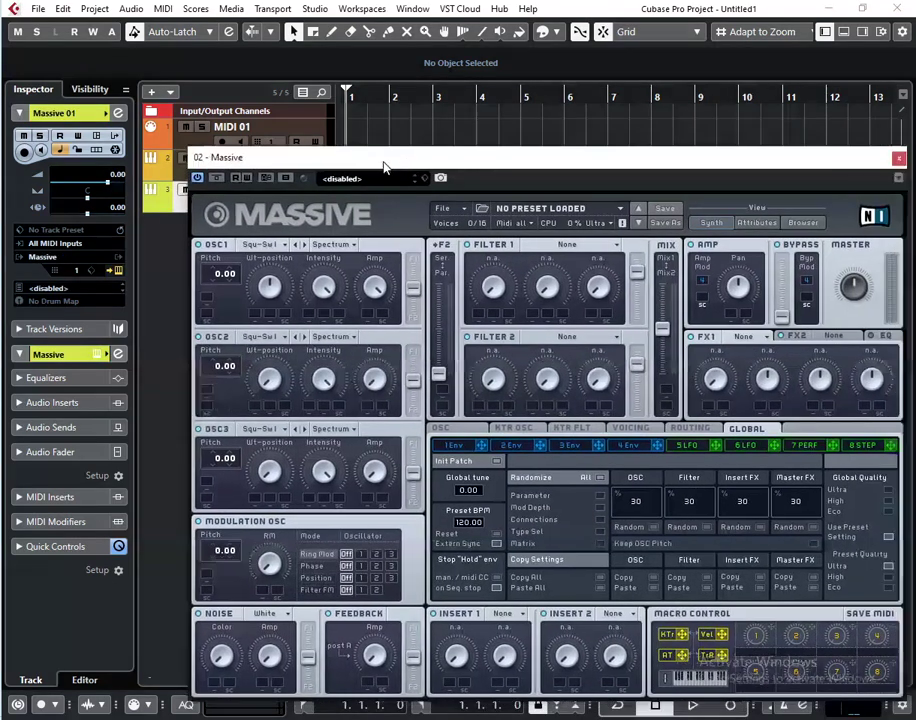
{"action": "left_click_drag", "start_coordinate": [383, 167], "coordinate": [317, 153]}
{"action": "left_click", "coordinate": [832, 143]}
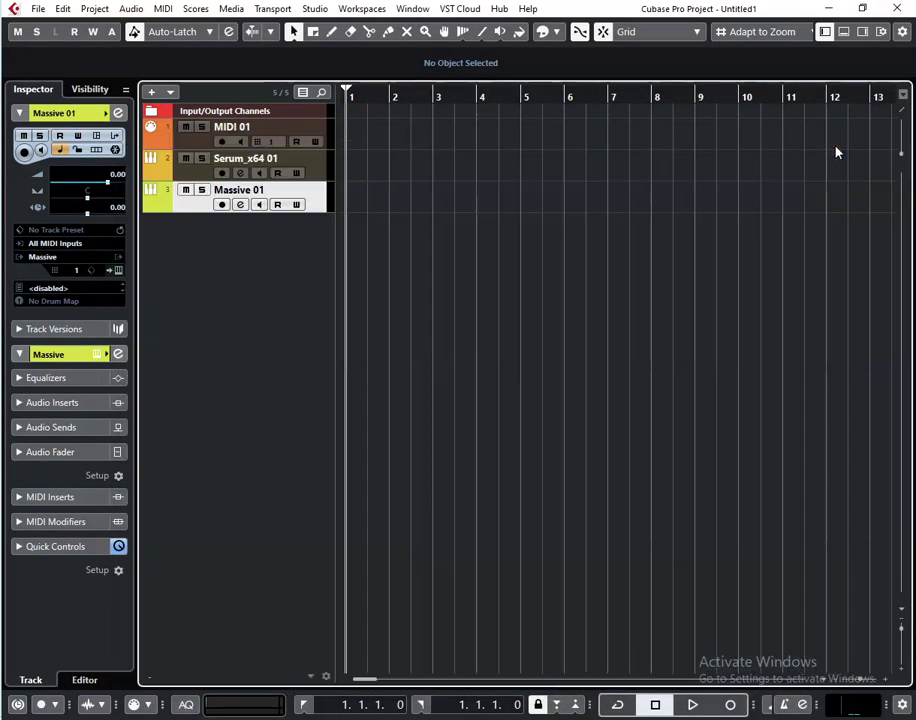
- Enable MIDI 01's Send 1 and route it to 01. Serum_x64 - MIDI In
{"action": "left_click", "coordinate": [201, 148]}
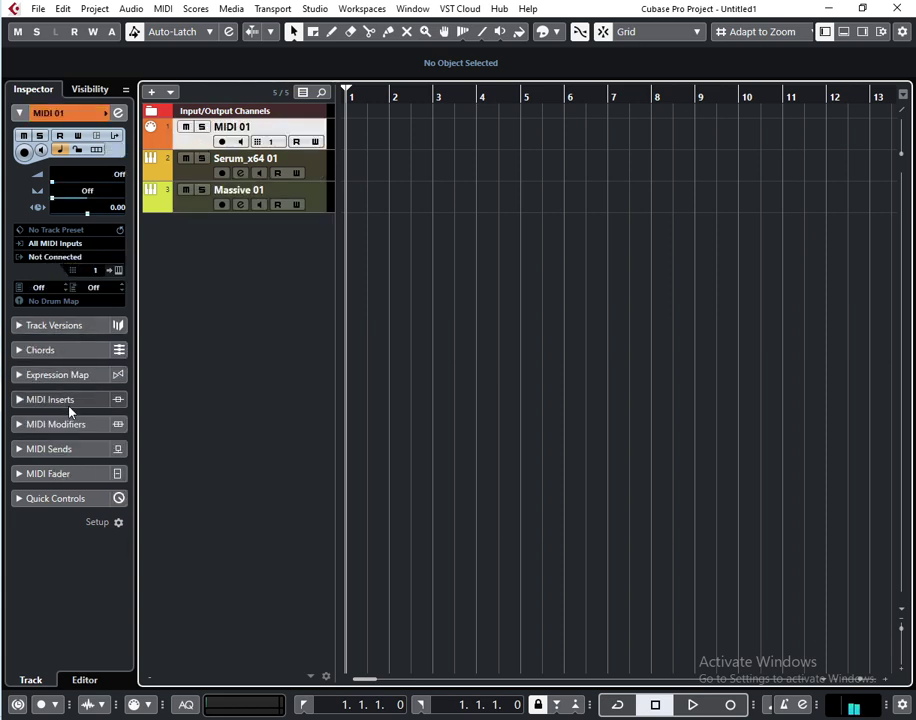
{"action": "left_click", "coordinate": [57, 450]}
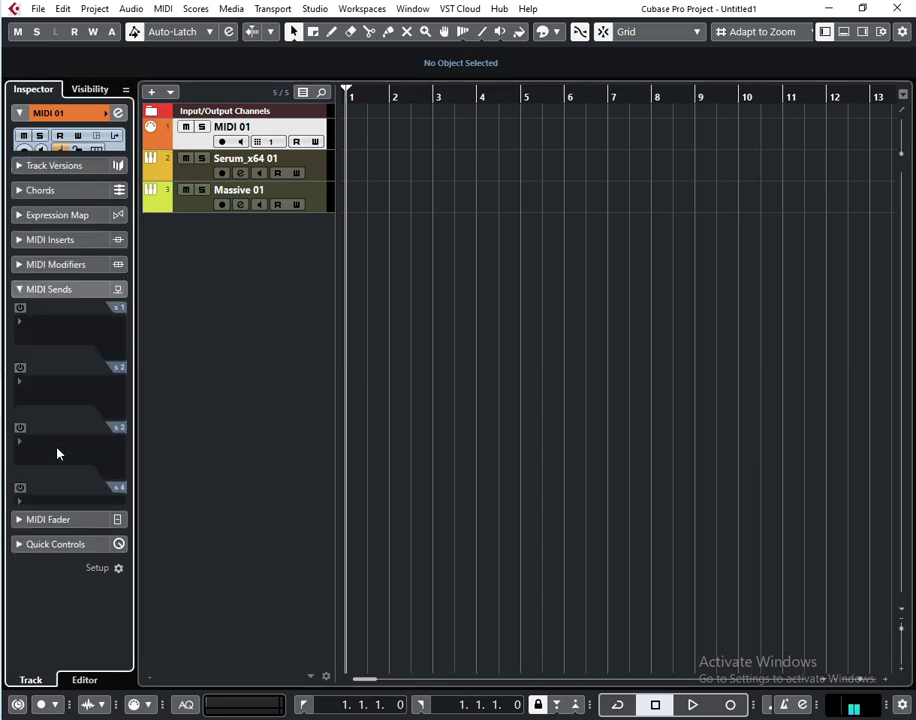
{"action": "left_click", "coordinate": [21, 280]}
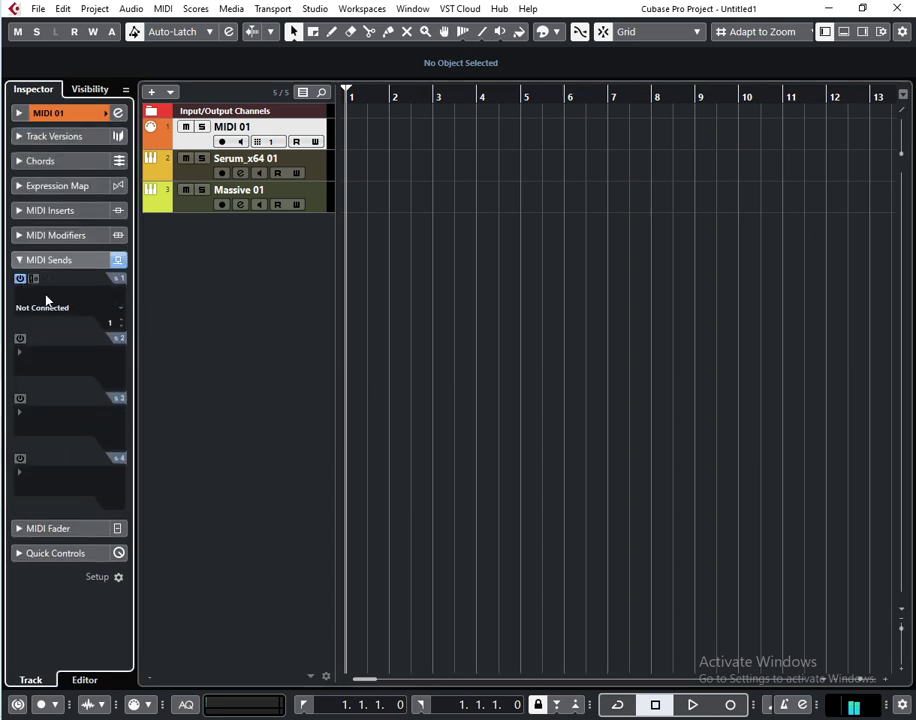
{"action": "left_click", "coordinate": [50, 297]}
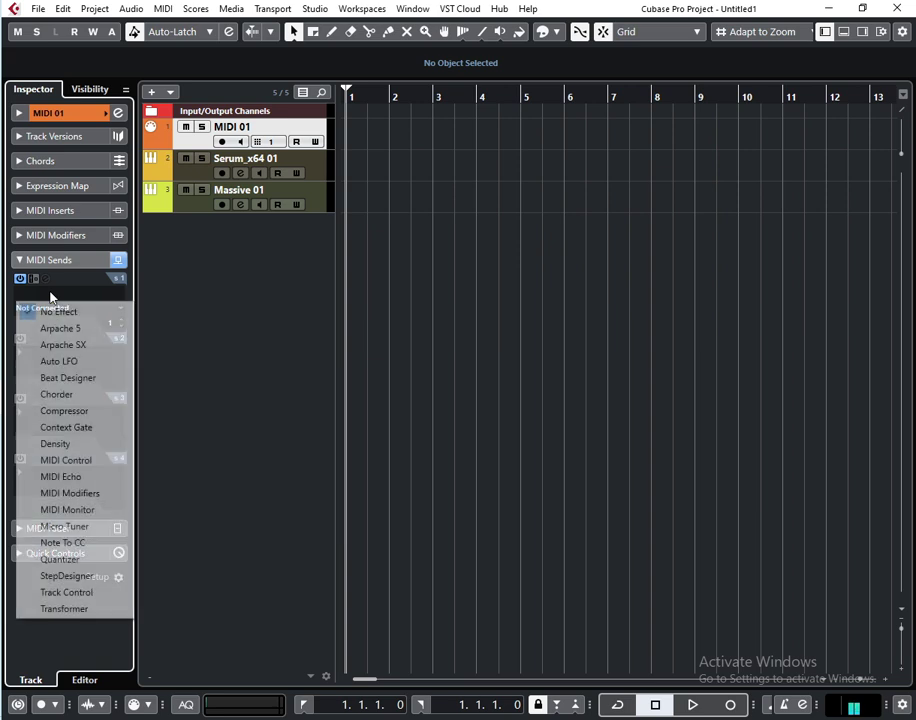
{"action": "left_click", "coordinate": [61, 311]}
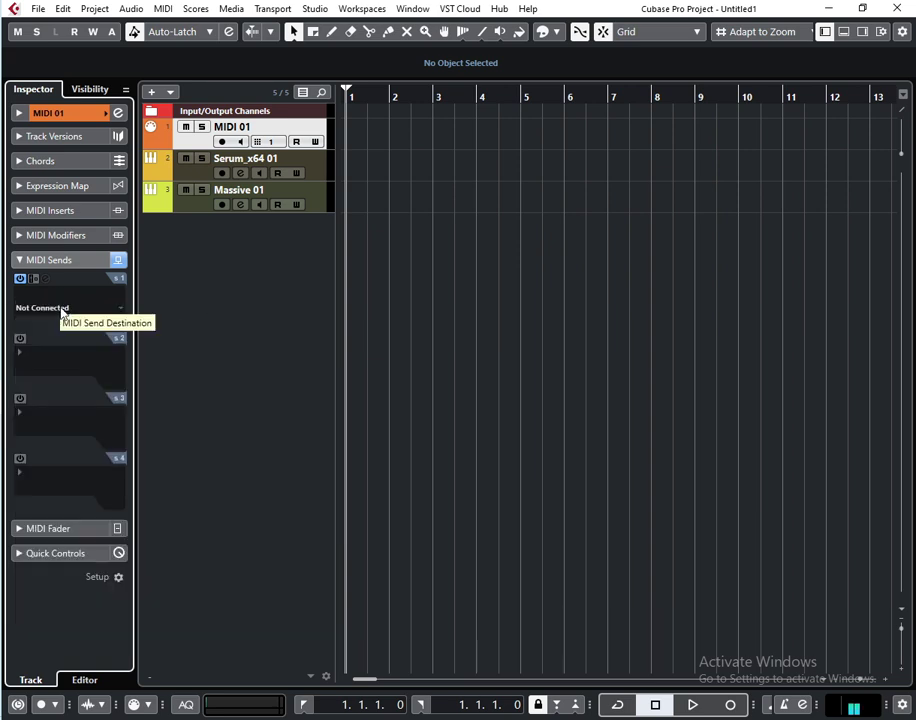
{"action": "left_click", "coordinate": [45, 311]}
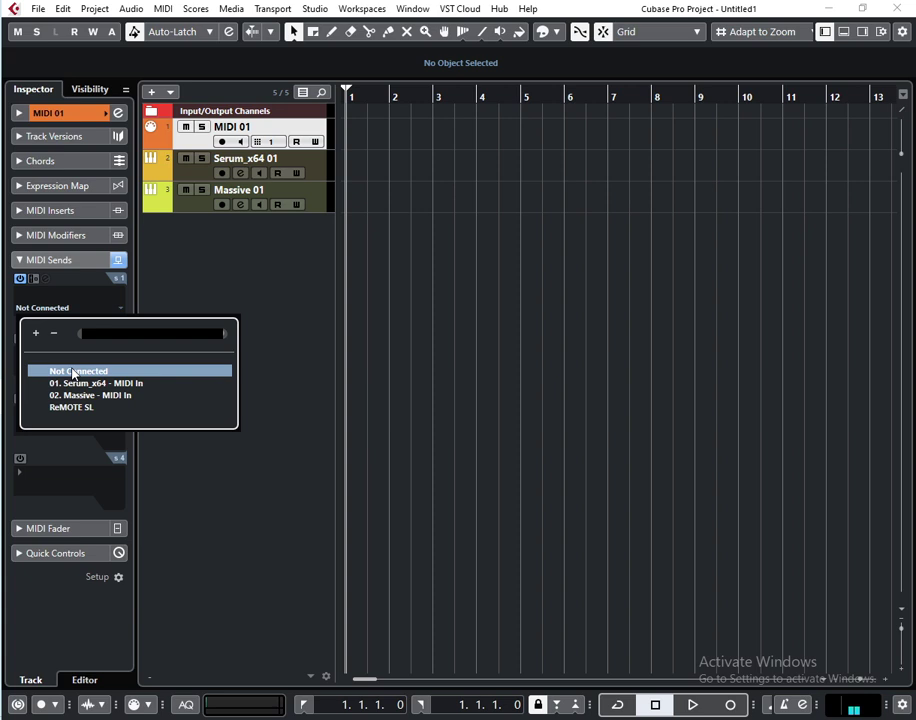
{"action": "left_click", "coordinate": [81, 387]}
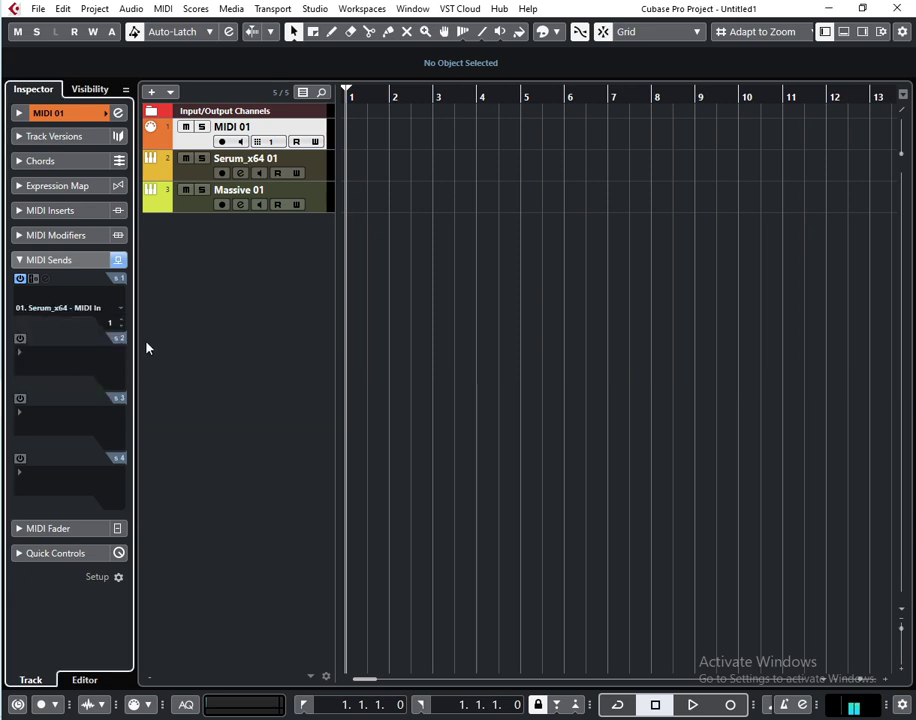
- Route Send 2 to 02. Massive - MIDI In and record-enable MIDI 01
{"action": "left_click", "coordinate": [20, 339]}
{"action": "left_click", "coordinate": [50, 370]}
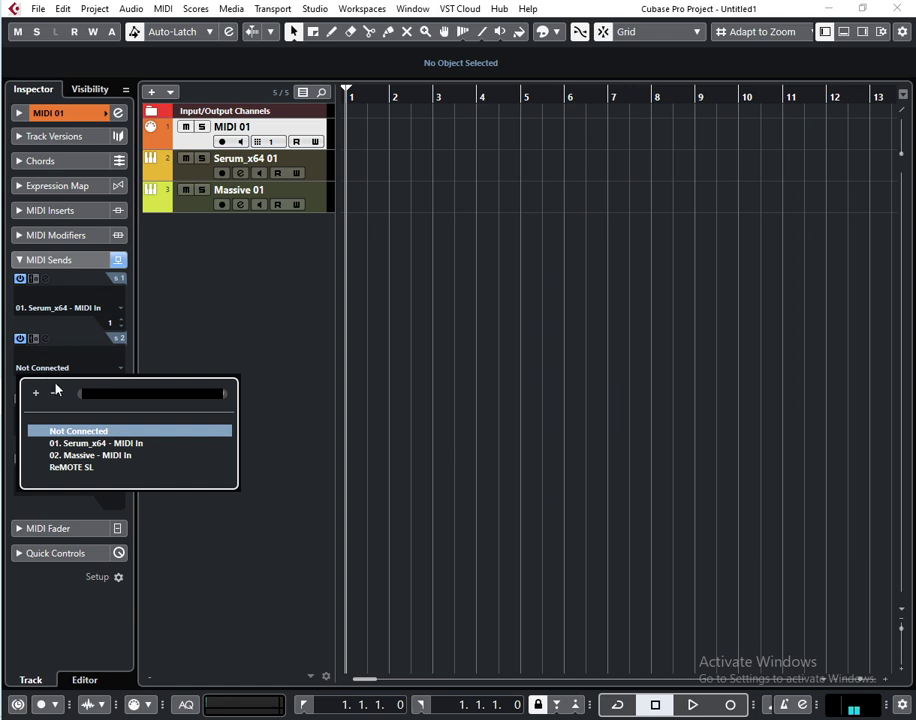
{"action": "left_click", "coordinate": [86, 457]}
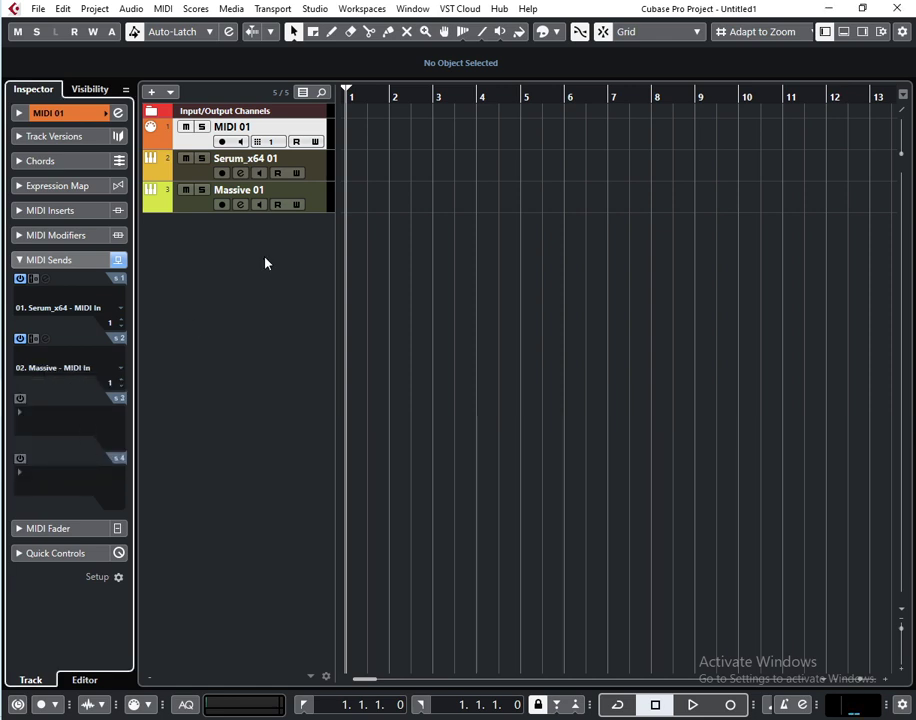
{"action": "left_click", "coordinate": [223, 141]}
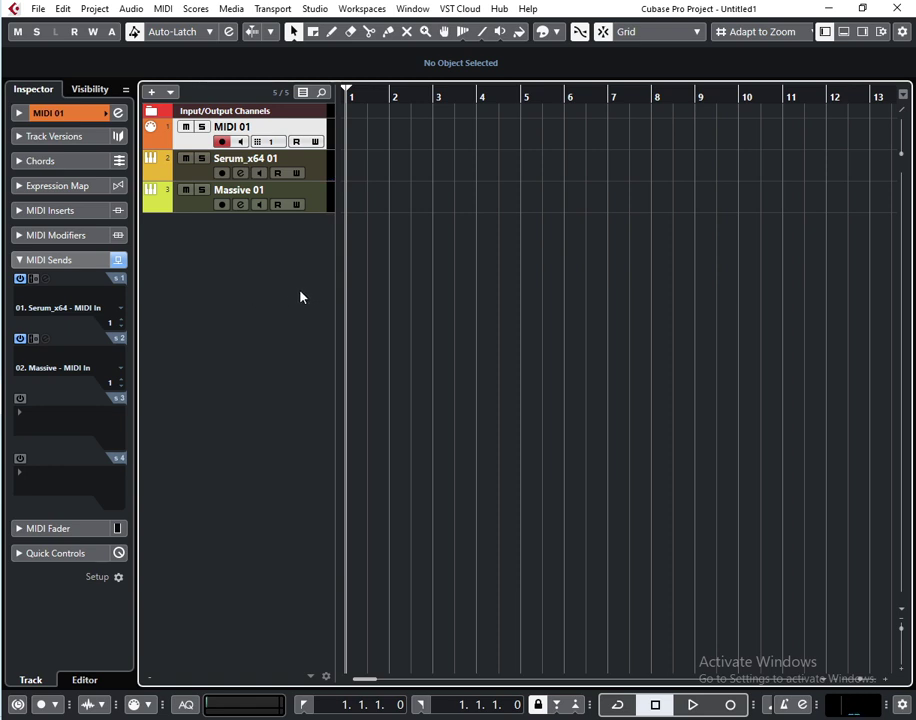
- Draw a one-bar part on MIDI 01 holding F3, A3 and F3 notes
{"action": "key", "text": "8"}
{"action": "left_click_drag", "start_coordinate": [350, 127], "coordinate": [389, 131]}
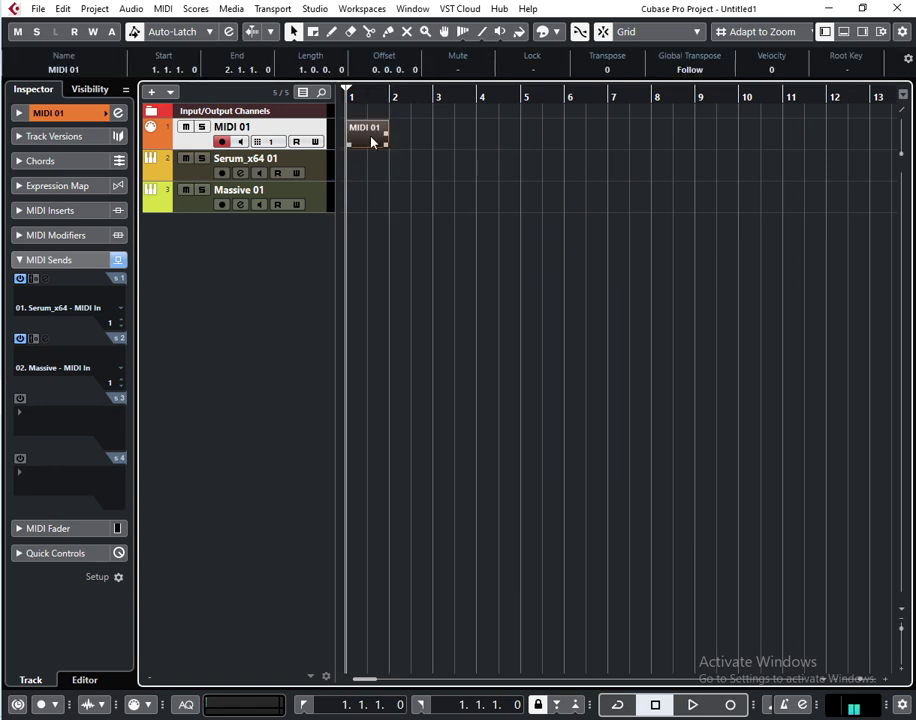
{"action": "double_click", "coordinate": [370, 133]}
{"action": "left_click", "coordinate": [262, 386], "text": "alt"}
{"action": "left_click", "coordinate": [292, 344], "text": "alt"}
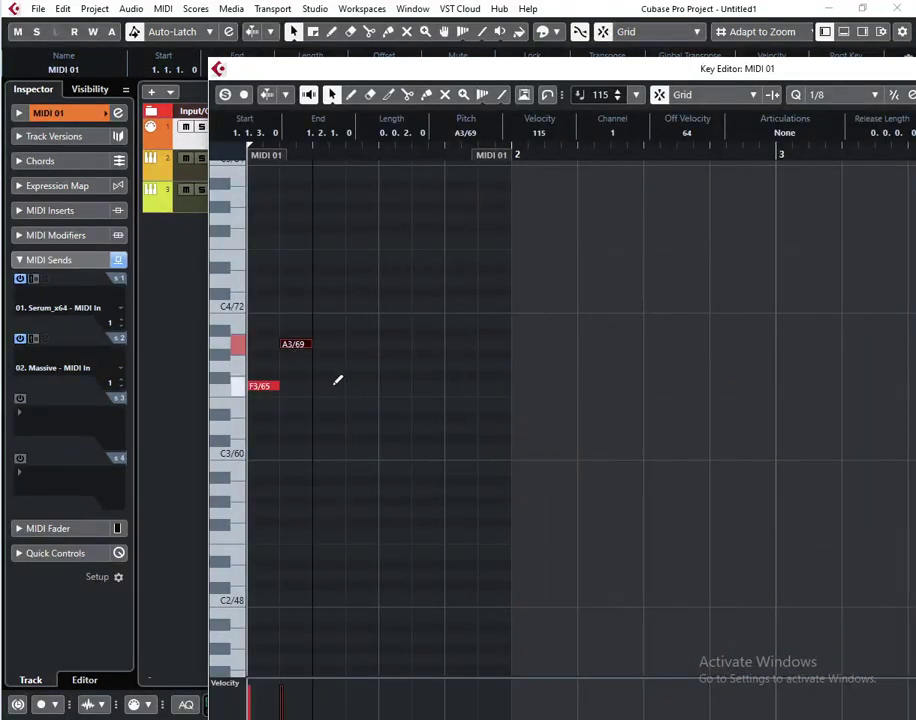
{"action": "left_click", "coordinate": [326, 386], "text": "alt"}
{"action": "key", "text": "Escape"}
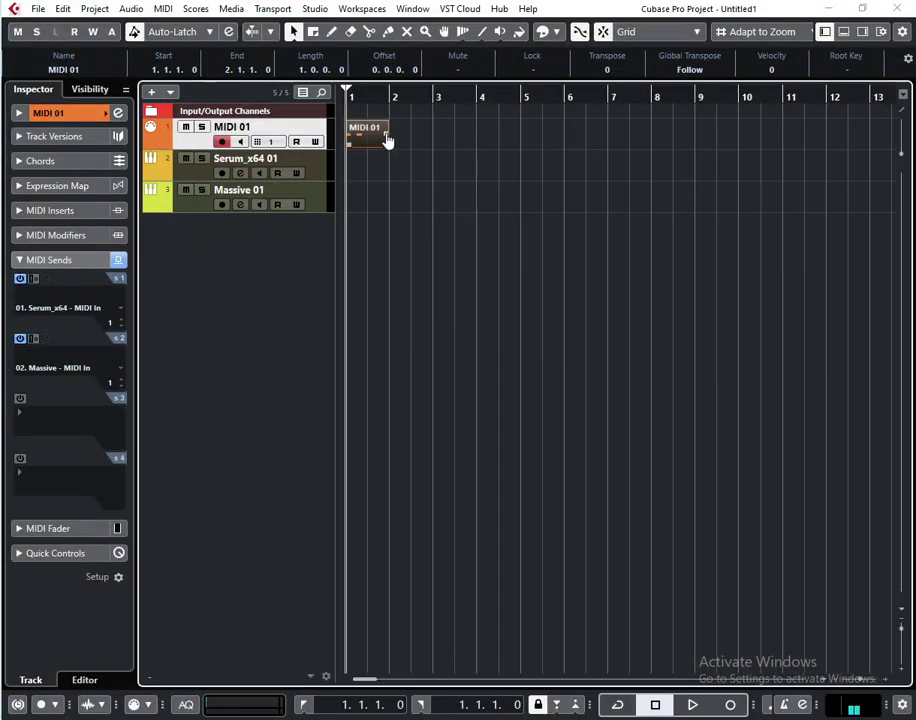
- Repeat the part through bar 4, audition it, and clear the Massive send
{"action": "key", "text": "ctrl+d"}
{"action": "key", "text": "ctrl+d"}
{"action": "key", "text": "space"}
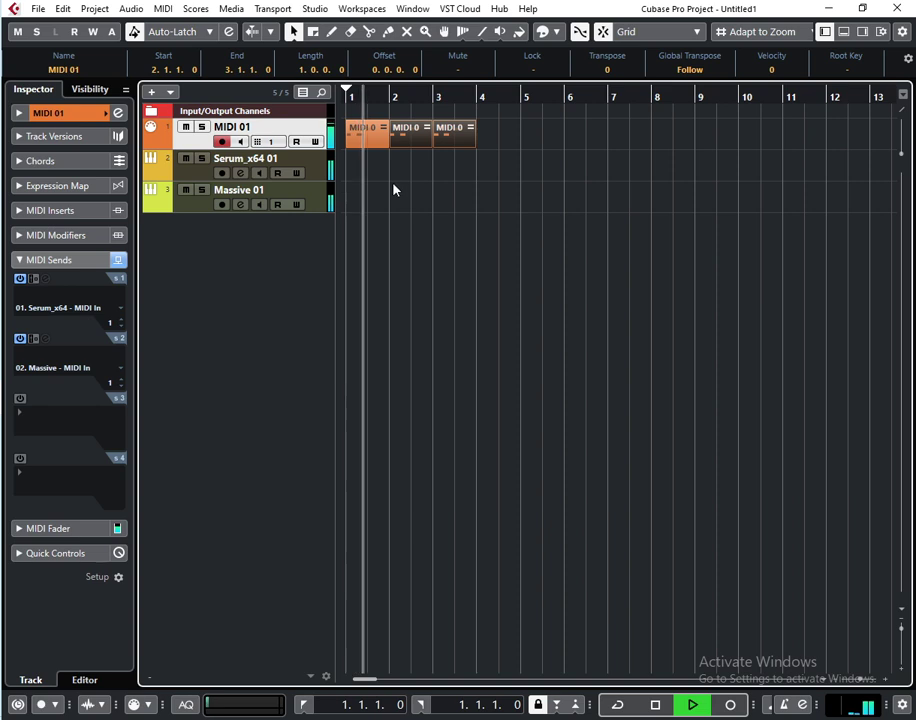
{"action": "key", "text": "space"}
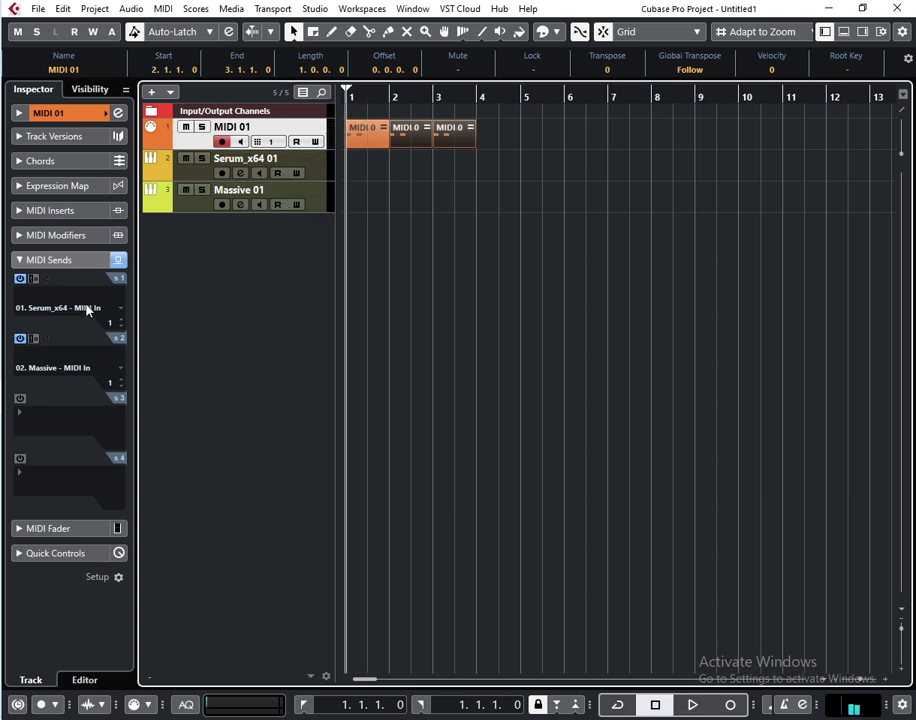
{"action": "key", "text": "ctrl+z"}
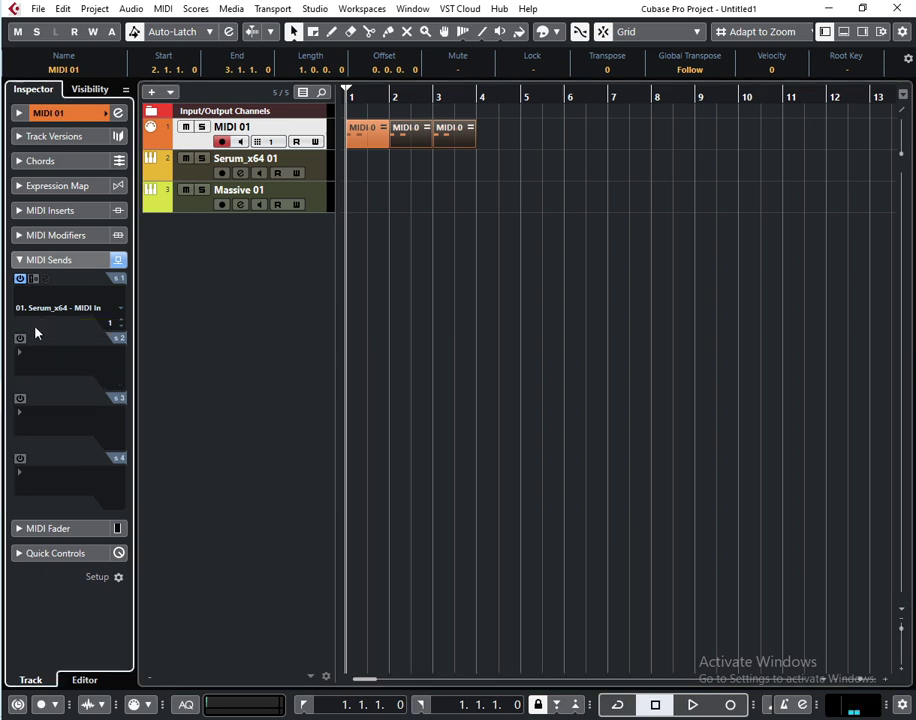
- Load LFOTool_x64 into Audio Insert slot 5 of Serum_x64 01 by searching 'LFO'
{"action": "left_click", "coordinate": [198, 176]}
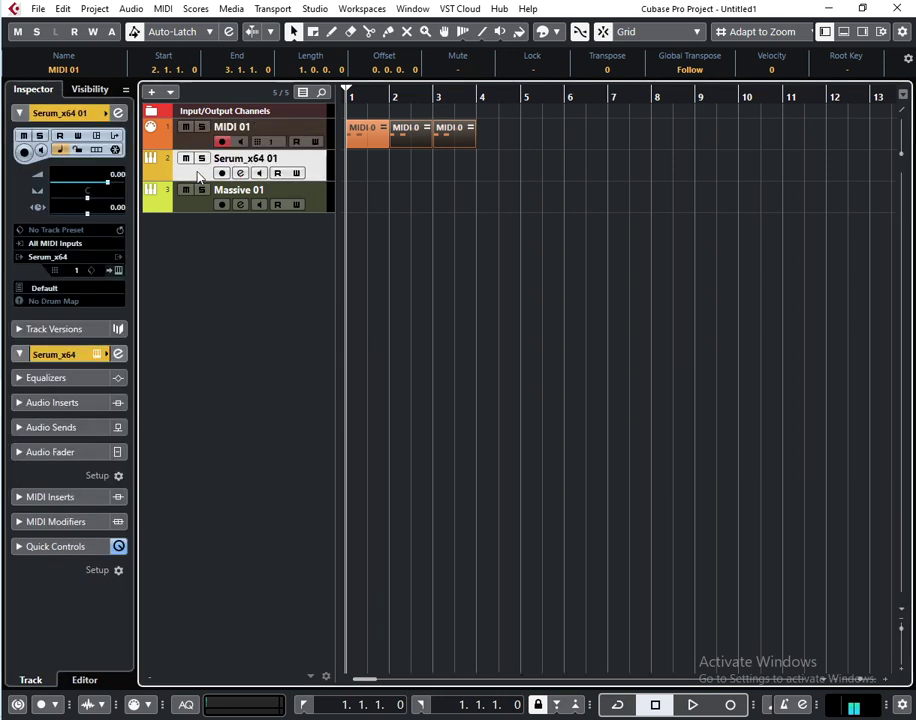
{"action": "left_click", "coordinate": [62, 356]}
{"action": "left_click", "coordinate": [55, 161]}
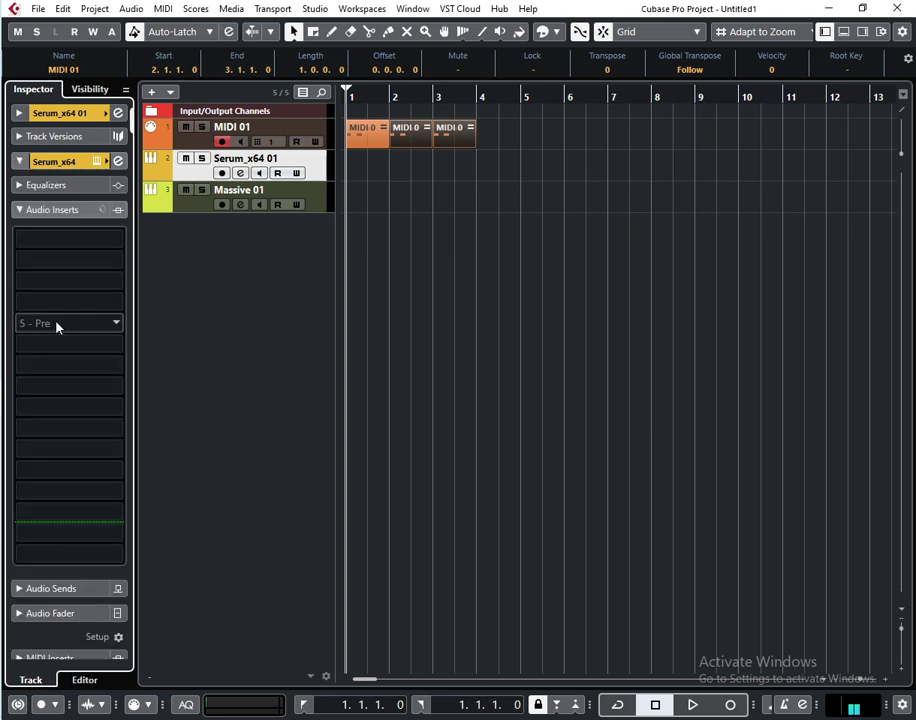
{"action": "left_click", "coordinate": [57, 324]}
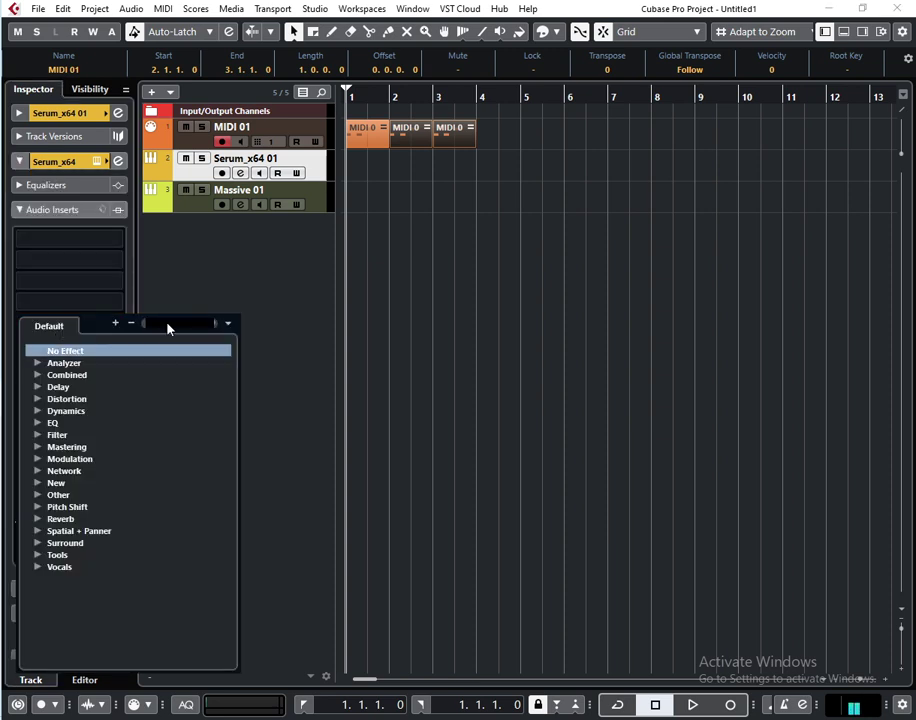
{"action": "type", "text": "LFO"}
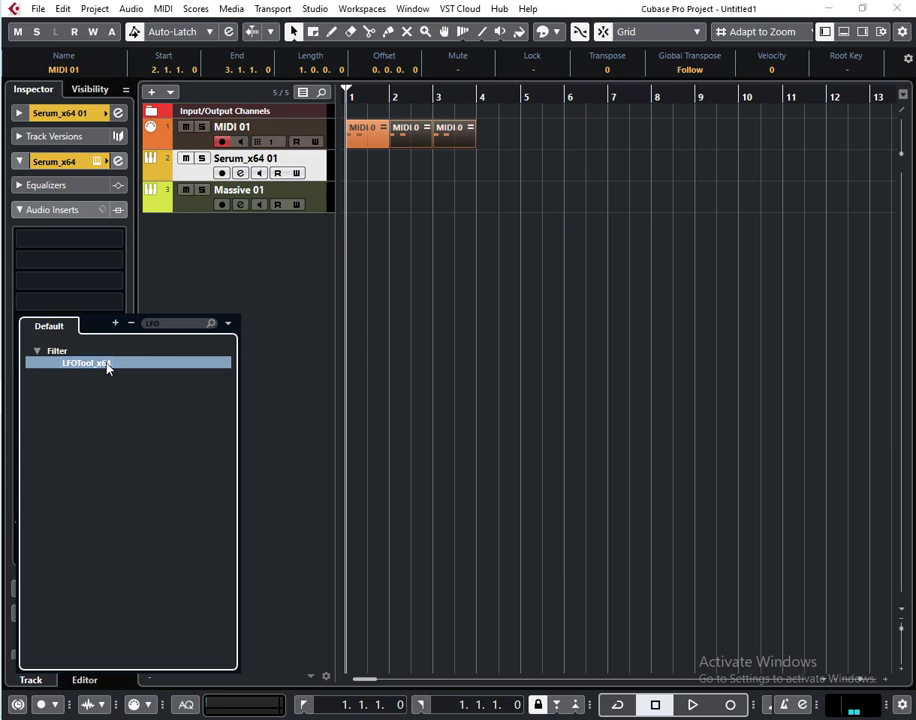
{"action": "left_click", "coordinate": [85, 362]}
{"action": "left_click_drag", "start_coordinate": [545, 262], "coordinate": [275, 226]}
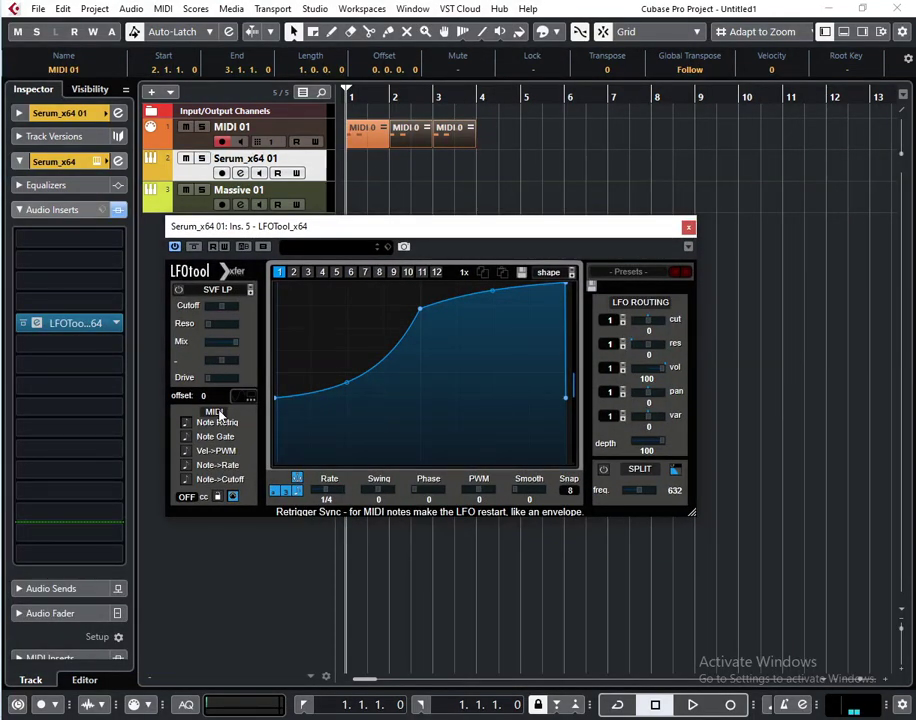
- Enable Note Retrig and reshape the LFOTool curve to rise from zero and fall back
{"action": "left_click", "coordinate": [186, 424]}
{"action": "left_click_drag", "start_coordinate": [275, 398], "coordinate": [275, 460]}
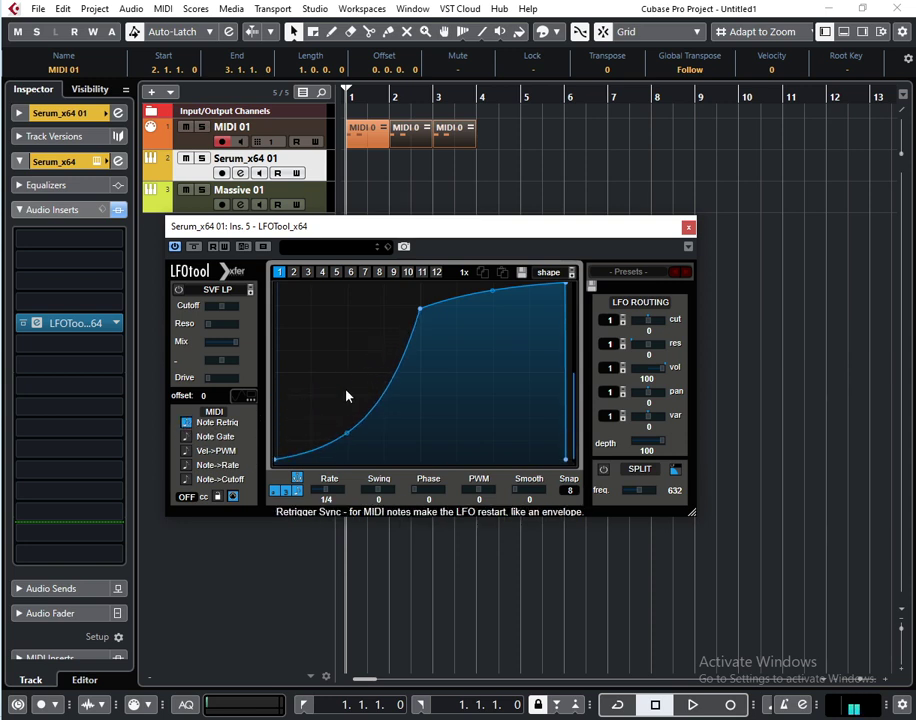
{"action": "left_click_drag", "start_coordinate": [557, 284], "coordinate": [531, 285]}
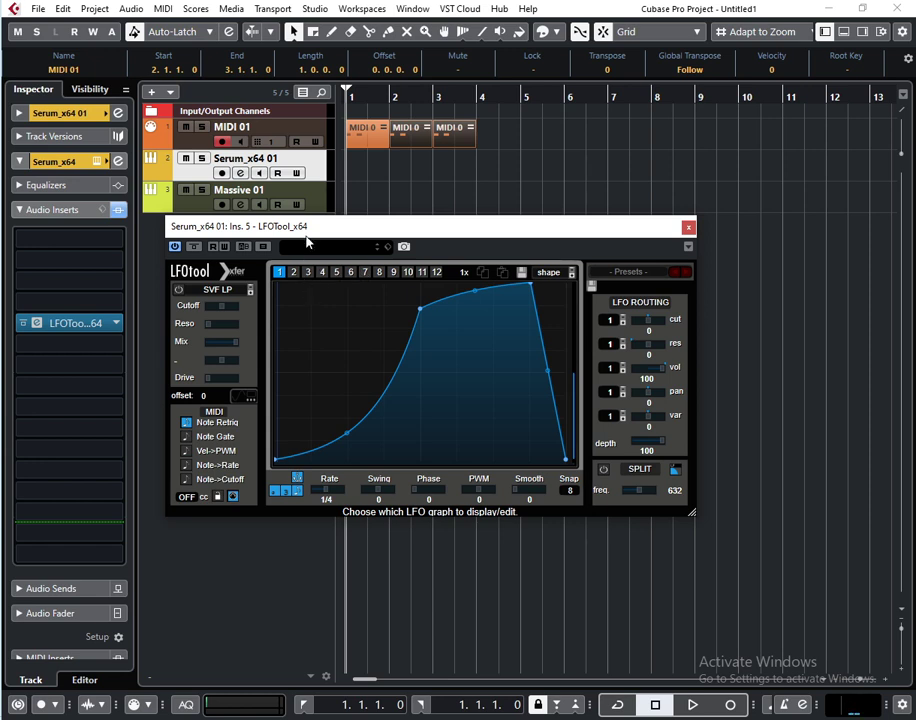
{"action": "left_click_drag", "start_coordinate": [328, 233], "coordinate": [454, 306]}
{"action": "left_click", "coordinate": [175, 131]}
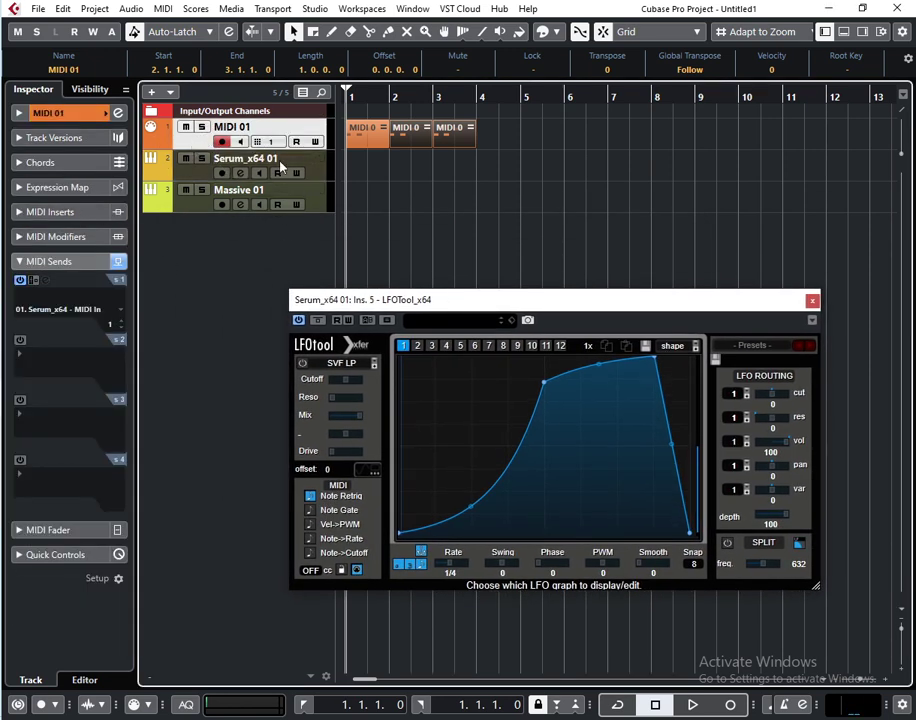
- Route MIDI 01's Send 2 to Serum_x64 01: Ins. 5. LFOTool_x64 - MIDI In and test playback
{"action": "left_click", "coordinate": [20, 347]}
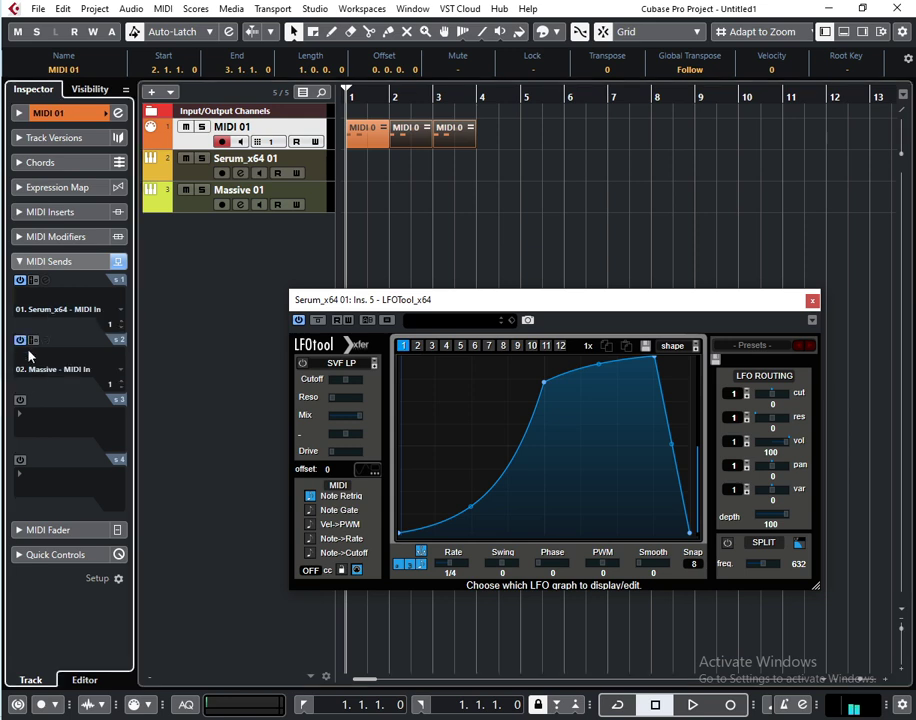
{"action": "left_click", "coordinate": [37, 372]}
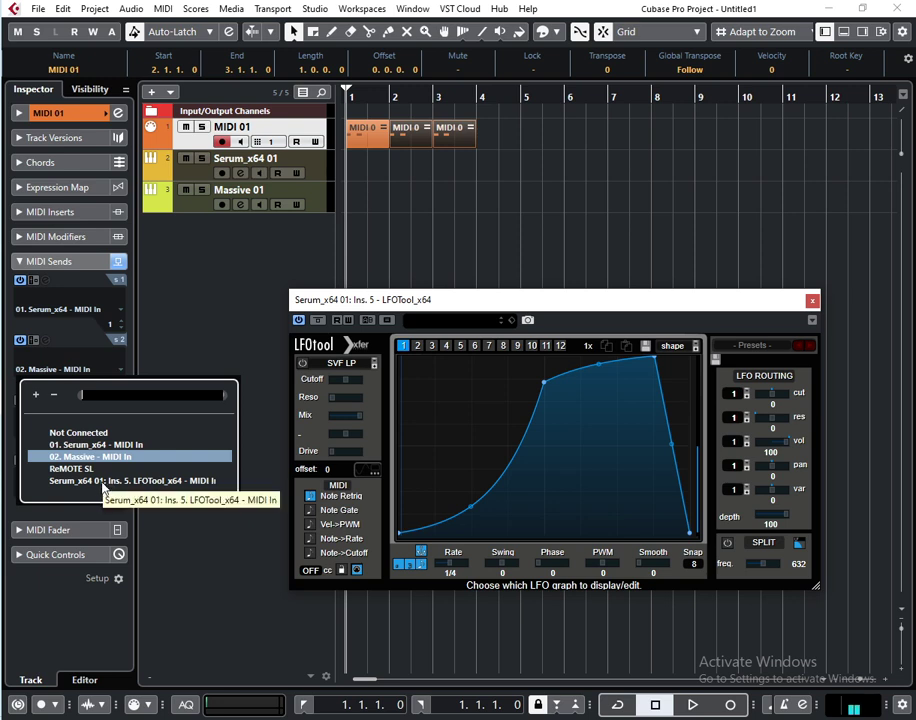
{"action": "left_click", "coordinate": [110, 482]}
{"action": "key", "text": "space"}
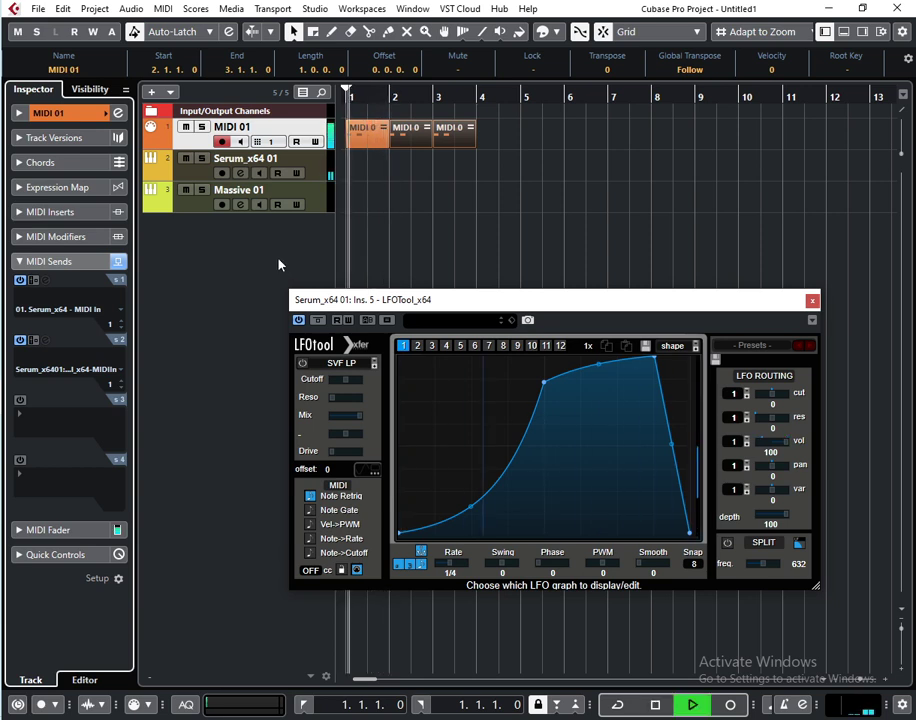
{"action": "key", "text": "space"}
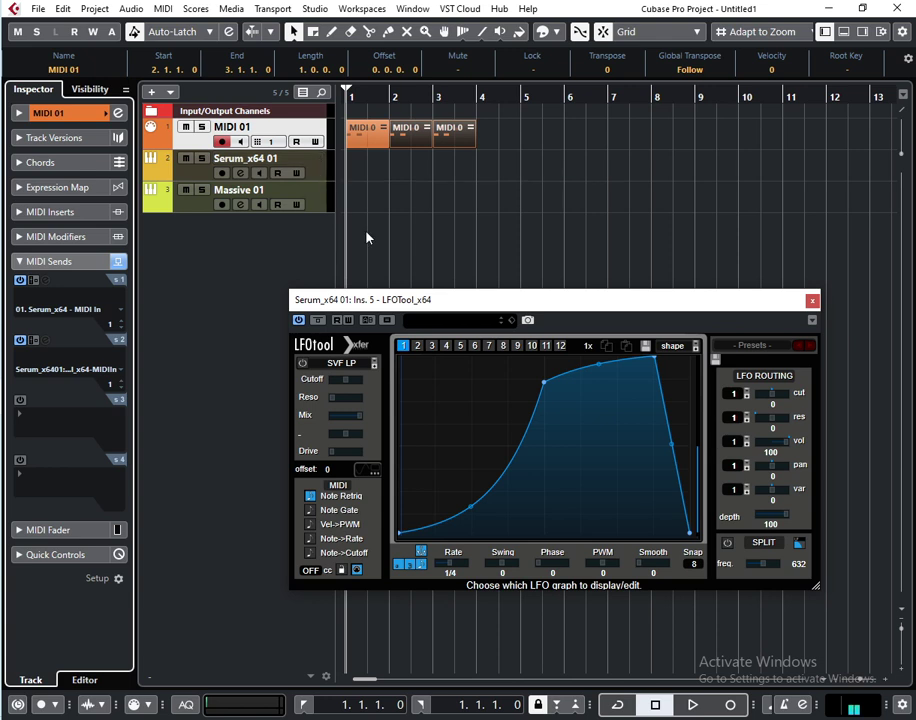
{"action": "left_click_drag", "start_coordinate": [419, 304], "coordinate": [280, 250]}
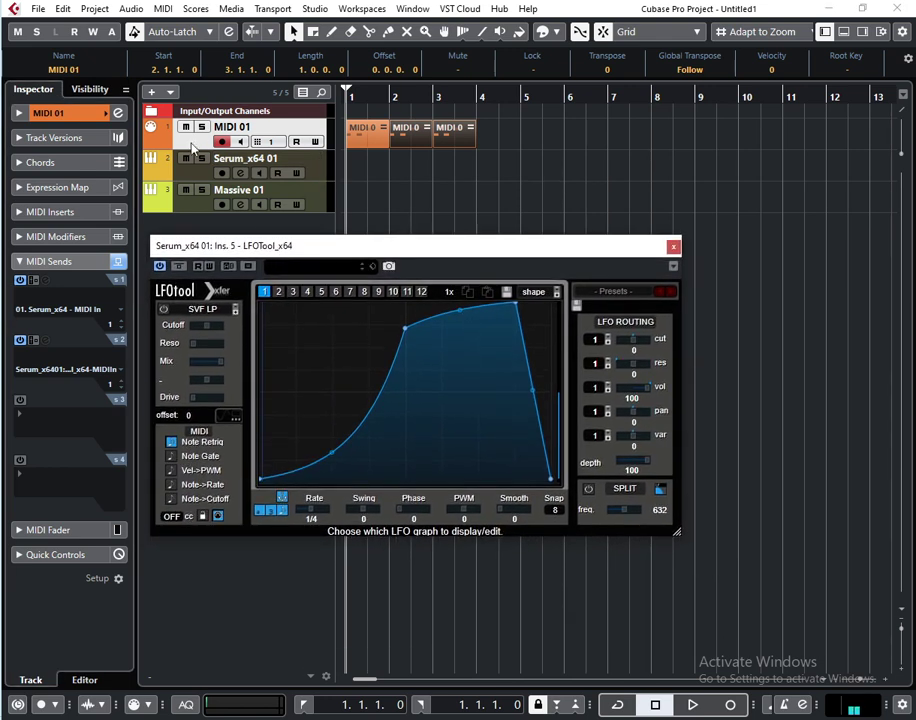